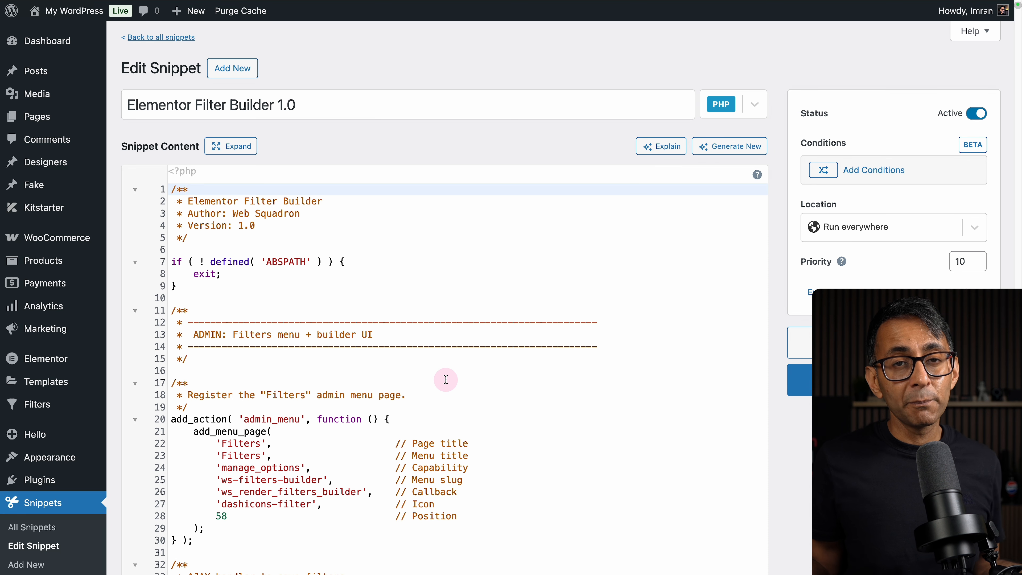
- Look through the PHP code of the Elementor Filter Builder 1.0 snippet
{"action": "scroll", "coordinate": [459, 319], "scroll_direction": "down", "scroll_amount": 15}
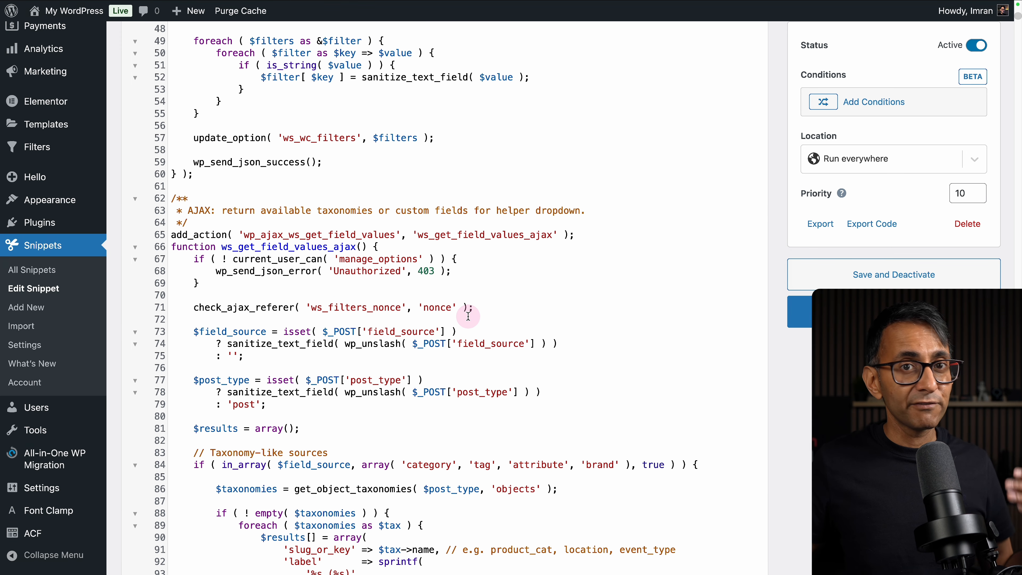
{"action": "scroll", "coordinate": [469, 316], "scroll_direction": "up", "scroll_amount": 15}
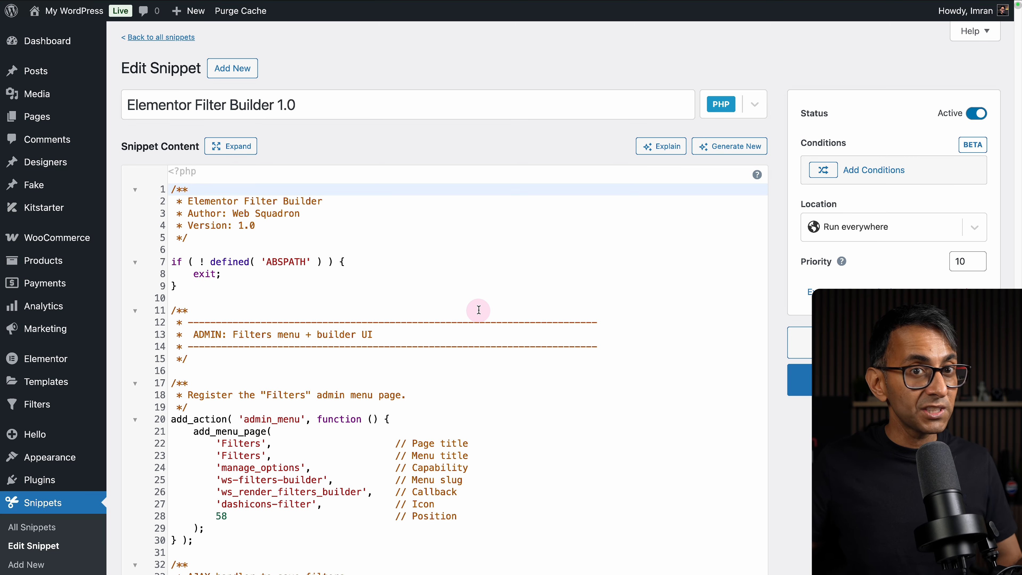
{"action": "scroll", "coordinate": [486, 333], "scroll_direction": "down", "scroll_amount": 8}
{"action": "scroll", "coordinate": [489, 335], "scroll_direction": "up", "scroll_amount": 4}
{"action": "scroll", "coordinate": [489, 335], "scroll_direction": "up", "scroll_amount": 5}
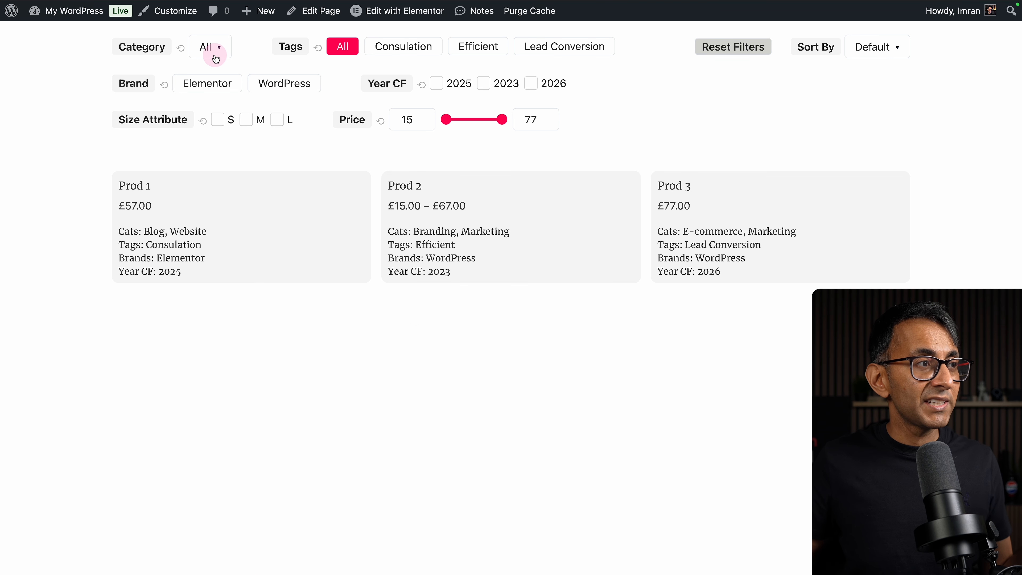
- Check the options offered by the Category and Sort By dropdowns on the product page
{"action": "left_click", "coordinate": [217, 57]}
{"action": "left_click", "coordinate": [217, 52]}
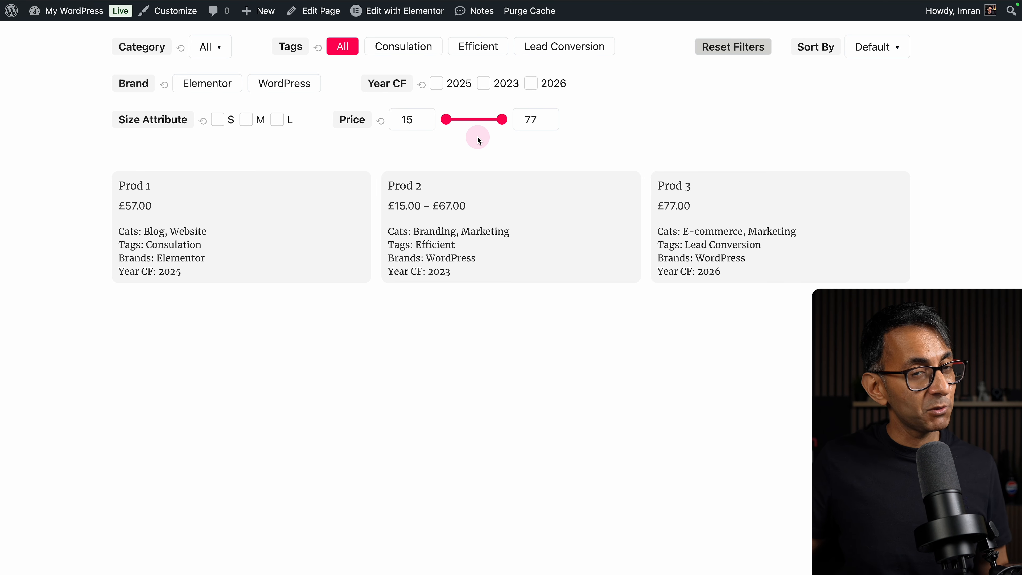
{"action": "left_click", "coordinate": [860, 46]}
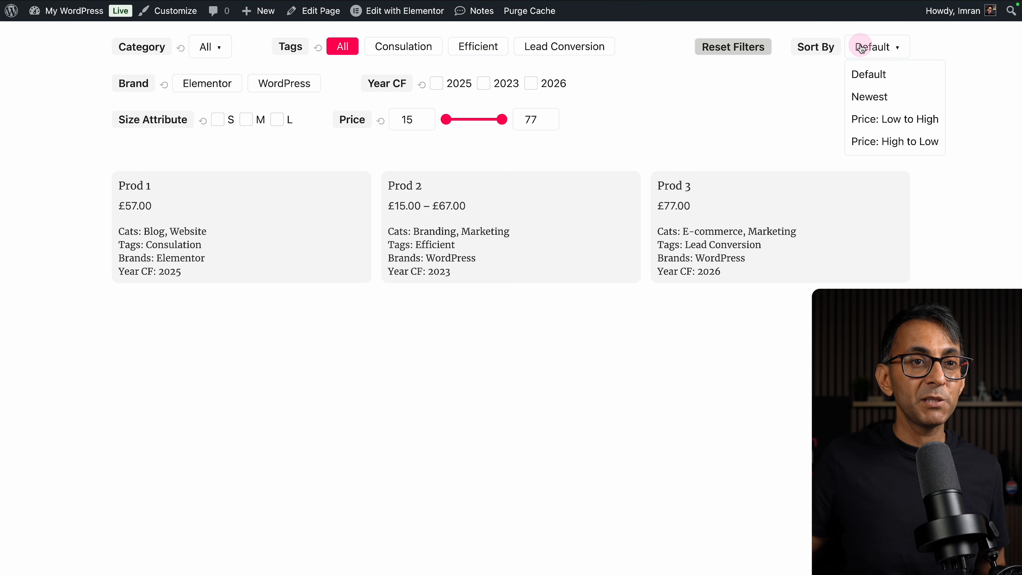
{"action": "left_click", "coordinate": [787, 88]}
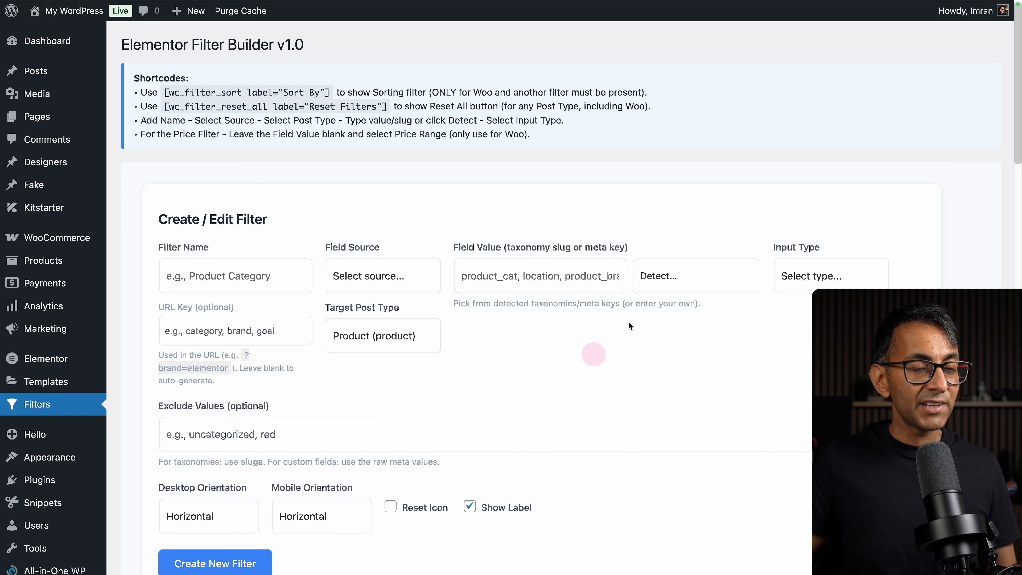
- Look over the filter builder's create form and the list of saved filters
{"action": "scroll", "coordinate": [493, 307], "scroll_direction": "down", "scroll_amount": 4}
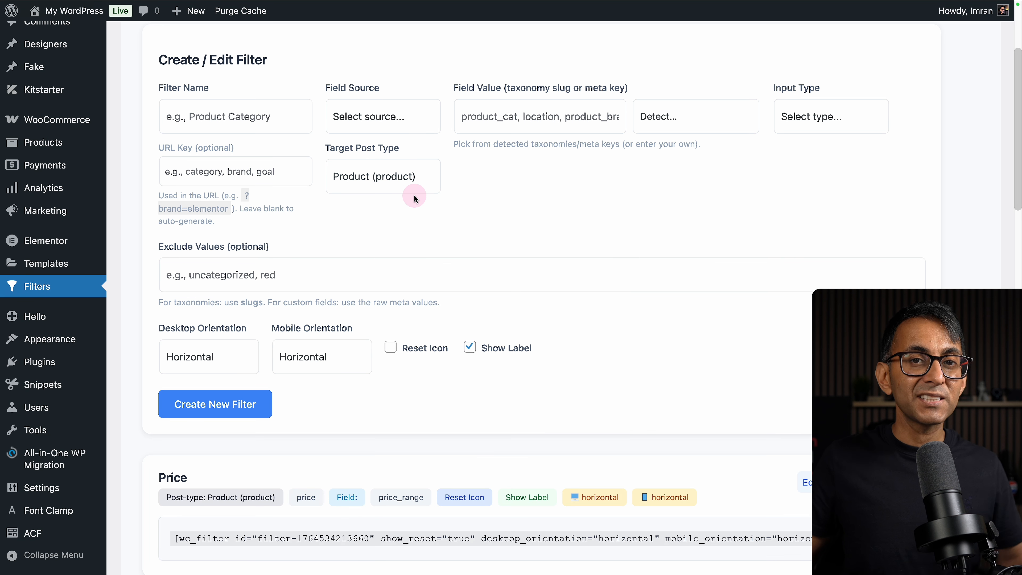
{"action": "scroll", "coordinate": [413, 198], "scroll_direction": "down", "scroll_amount": 20}
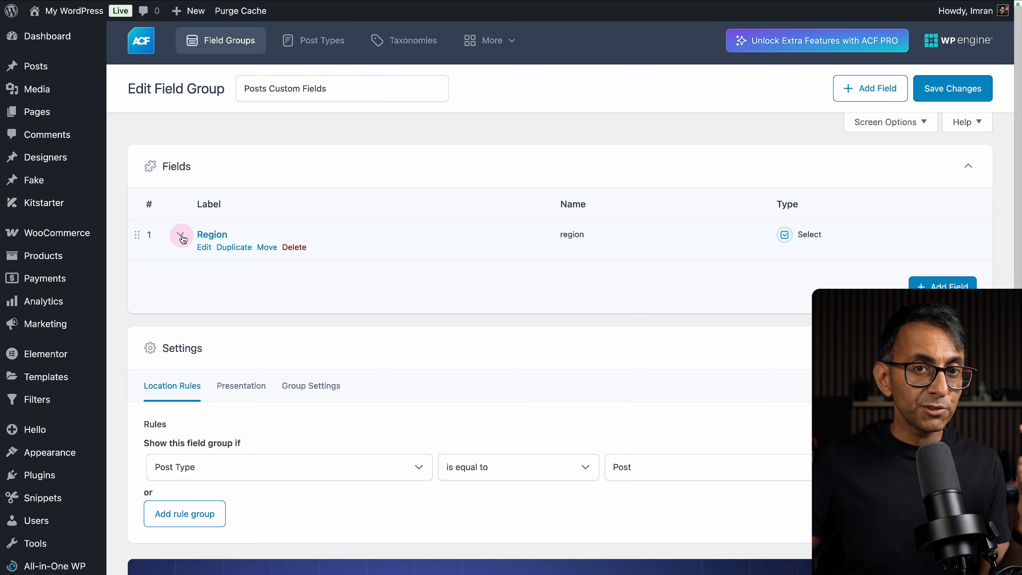
- Inspect the Region custom field's settings in ACF and the Region choices available on Post 1
{"action": "left_click", "coordinate": [181, 235]}
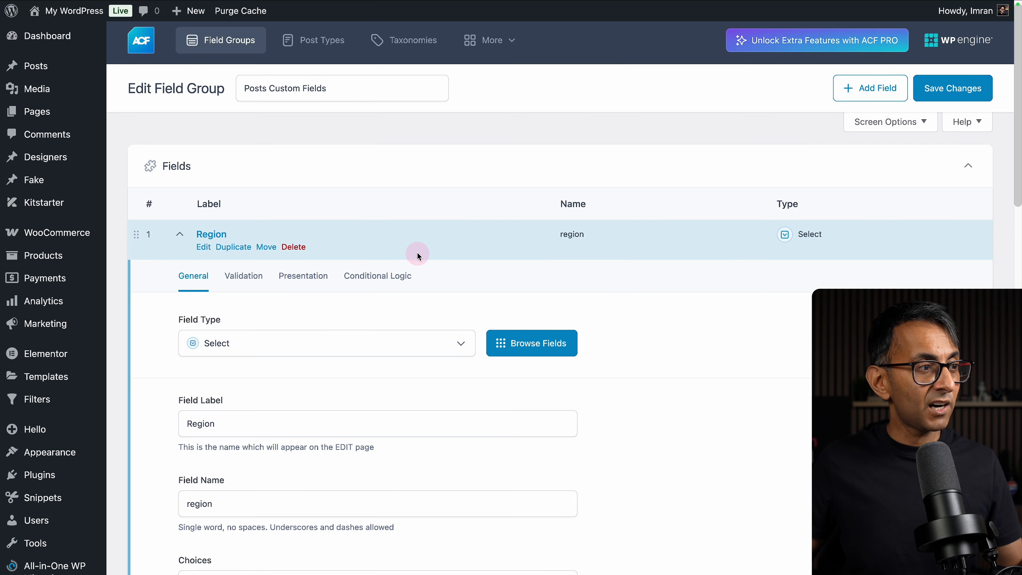
{"action": "scroll", "coordinate": [417, 251], "scroll_direction": "down", "scroll_amount": 2}
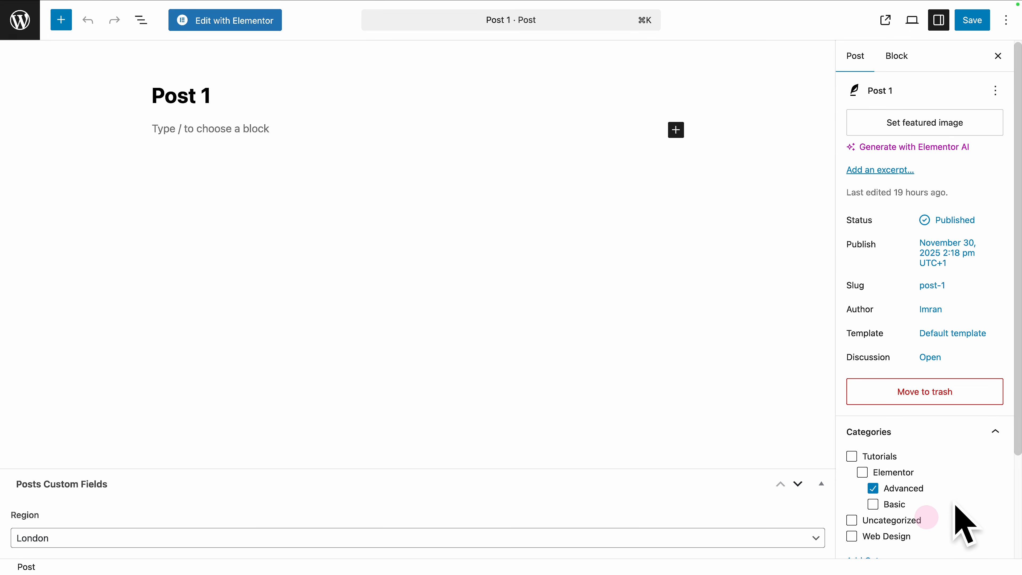
{"action": "left_click", "coordinate": [134, 539]}
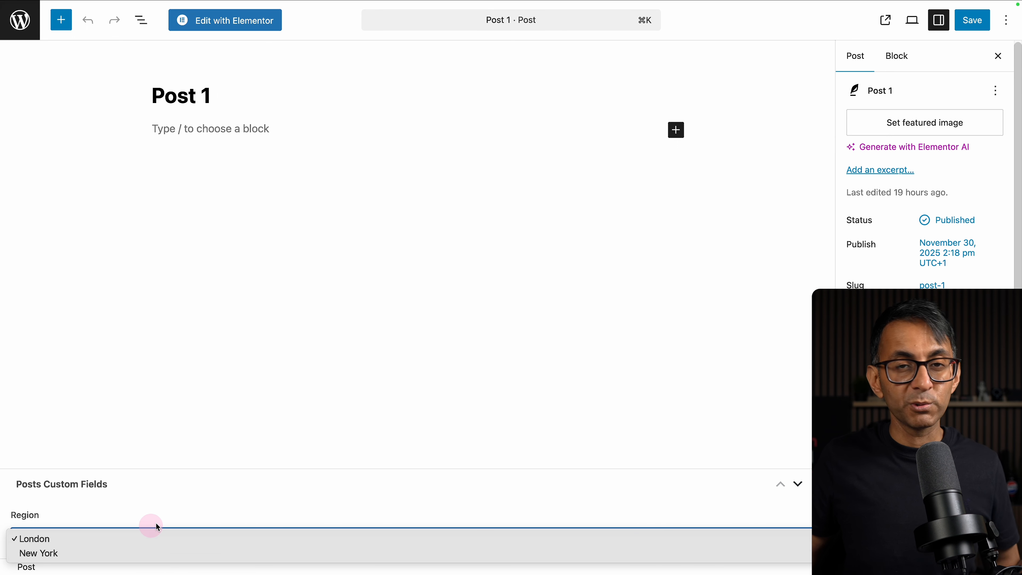
{"action": "left_click", "coordinate": [275, 423]}
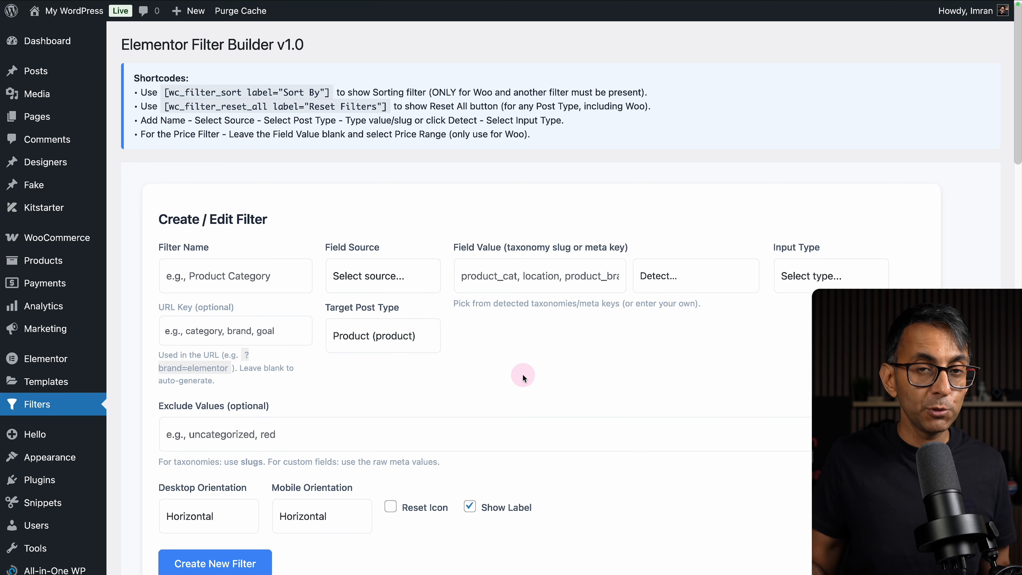
- Name the new filter "Category 2" in the filter builder
{"action": "left_click", "coordinate": [189, 278]}
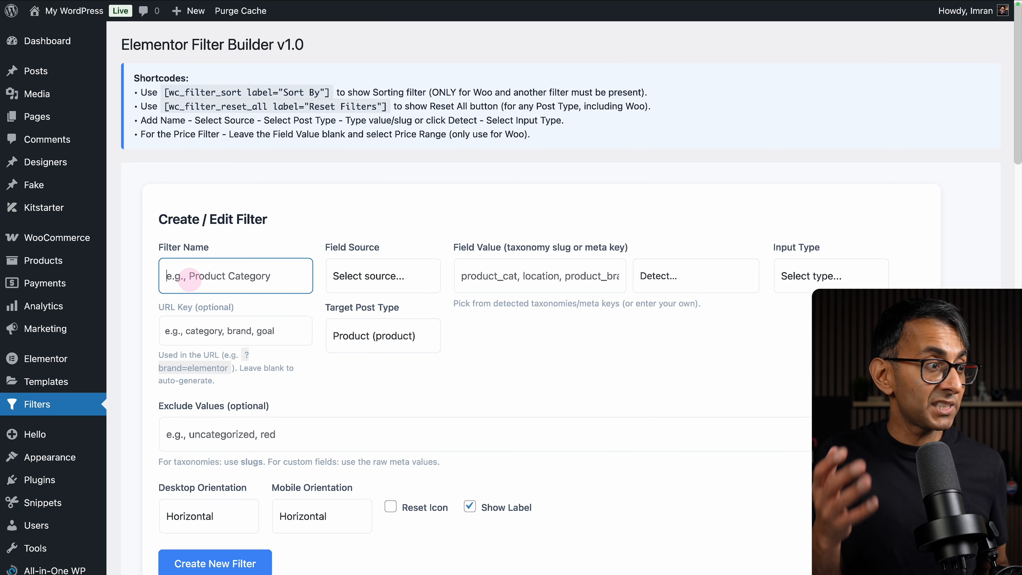
{"action": "type", "text": "Category"}
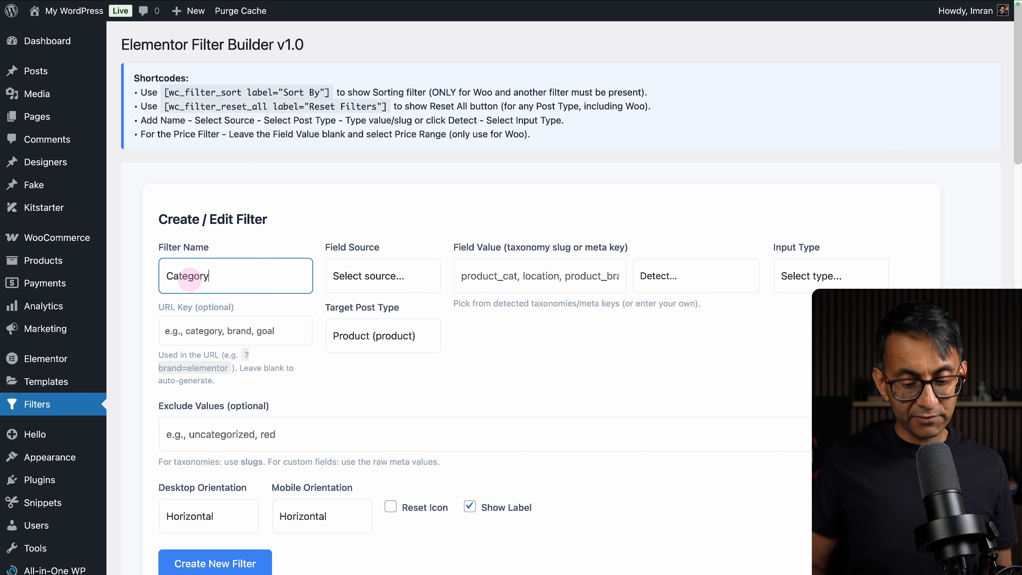
{"action": "type", "text": ":"}
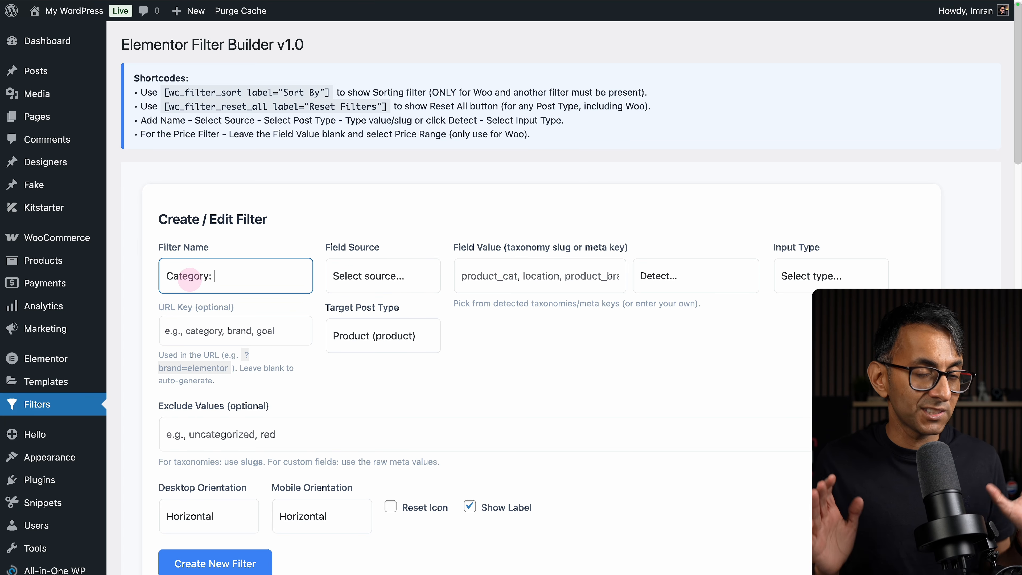
{"action": "key", "text": "BackSpace"}
{"action": "key", "text": "BackSpace"}
{"action": "type", "text": "2"}
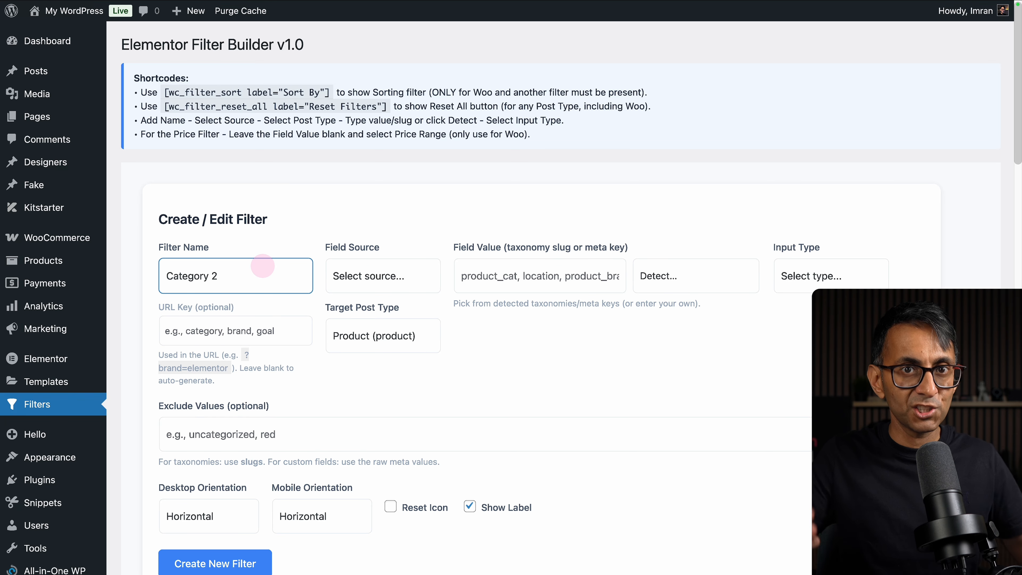
- Set the new filter's field source to Category and its target post type to Post (post)
{"action": "left_click", "coordinate": [395, 278]}
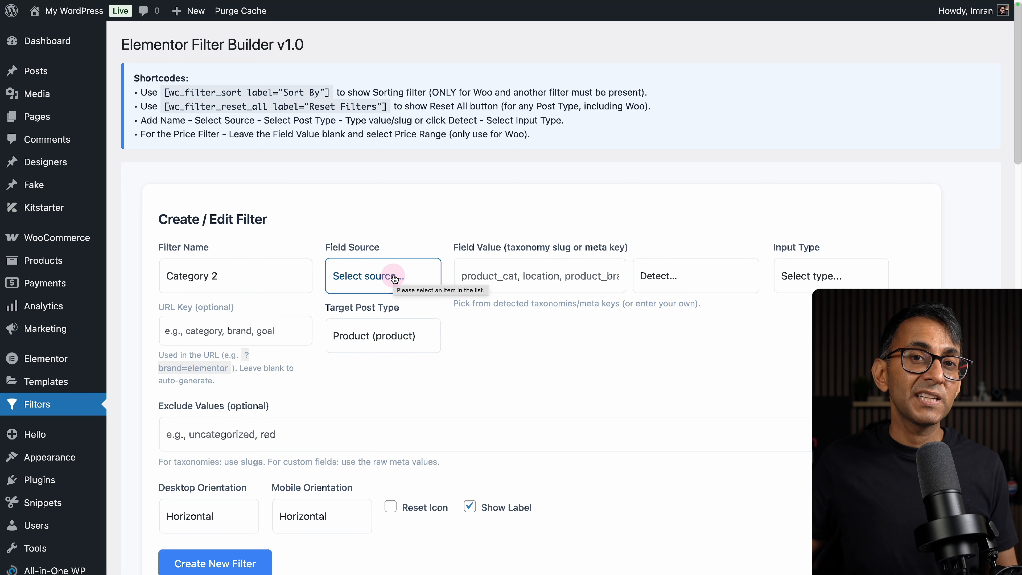
{"action": "left_click", "coordinate": [393, 276]}
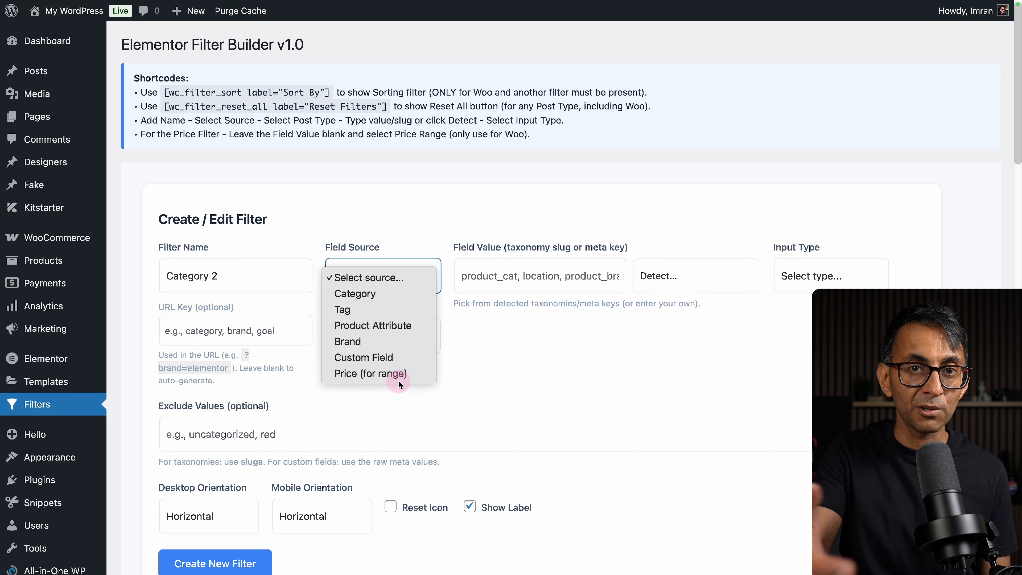
{"action": "left_click", "coordinate": [387, 298]}
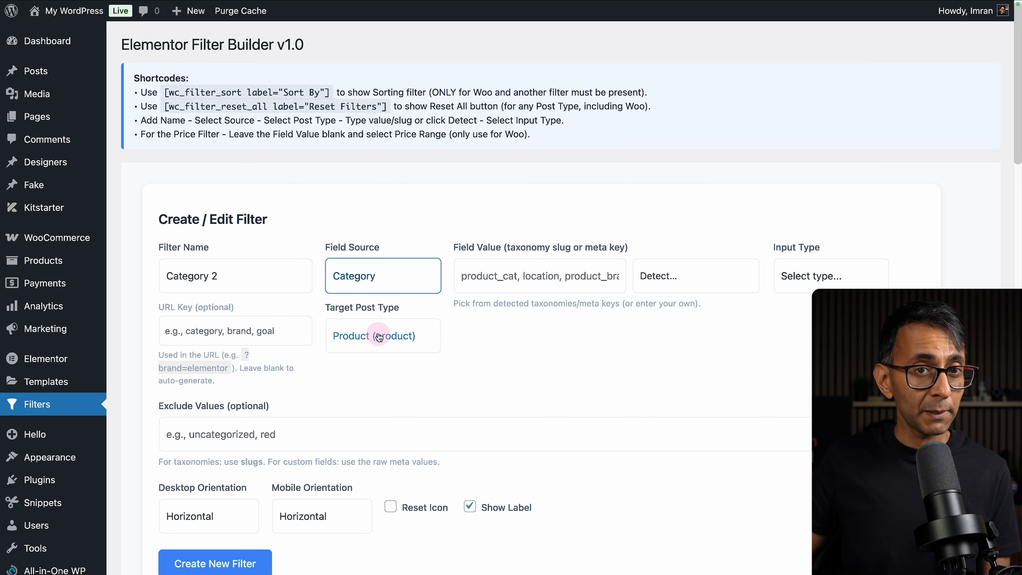
{"action": "left_click", "coordinate": [378, 337]}
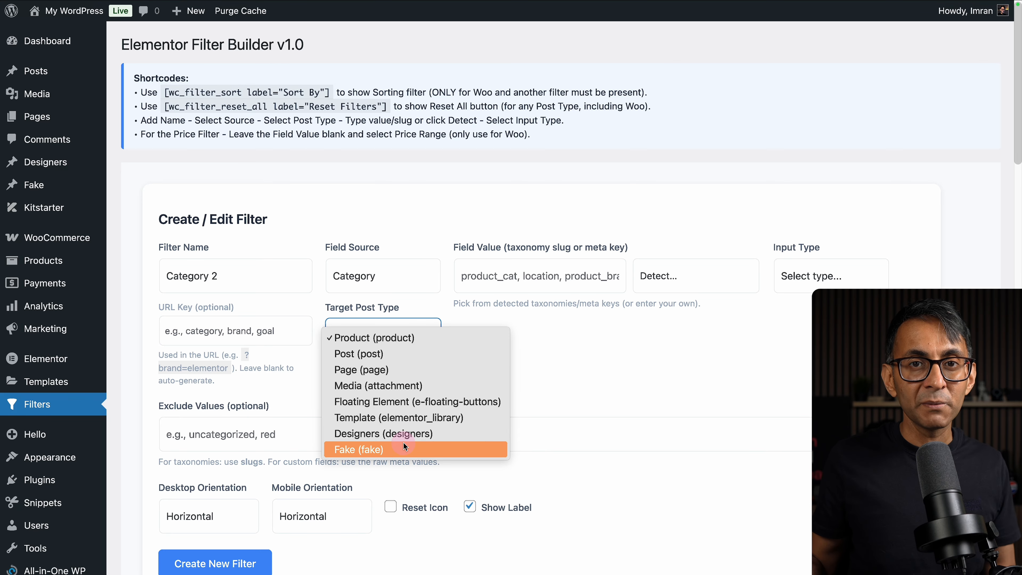
{"action": "left_click", "coordinate": [399, 351]}
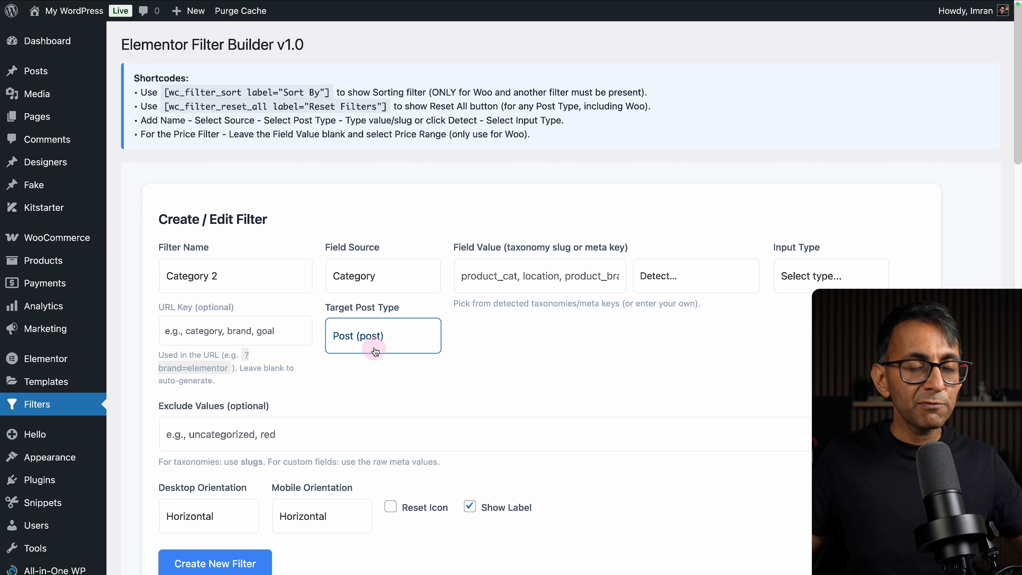
- Create the filter with the detected Category (category) field value, the Select Box input type and the reset icon enabled
{"action": "left_click", "coordinate": [674, 278]}
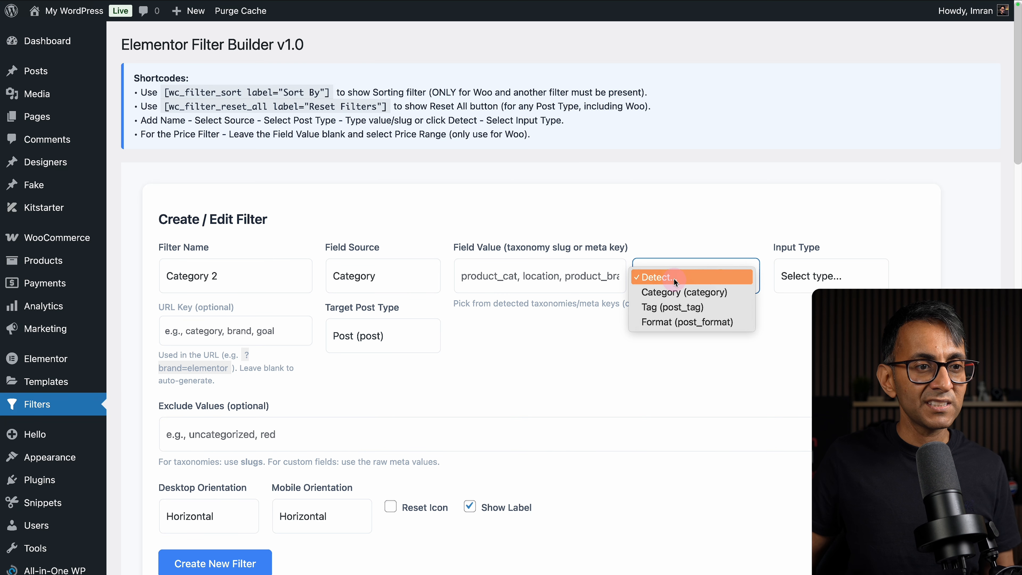
{"action": "left_click", "coordinate": [692, 292]}
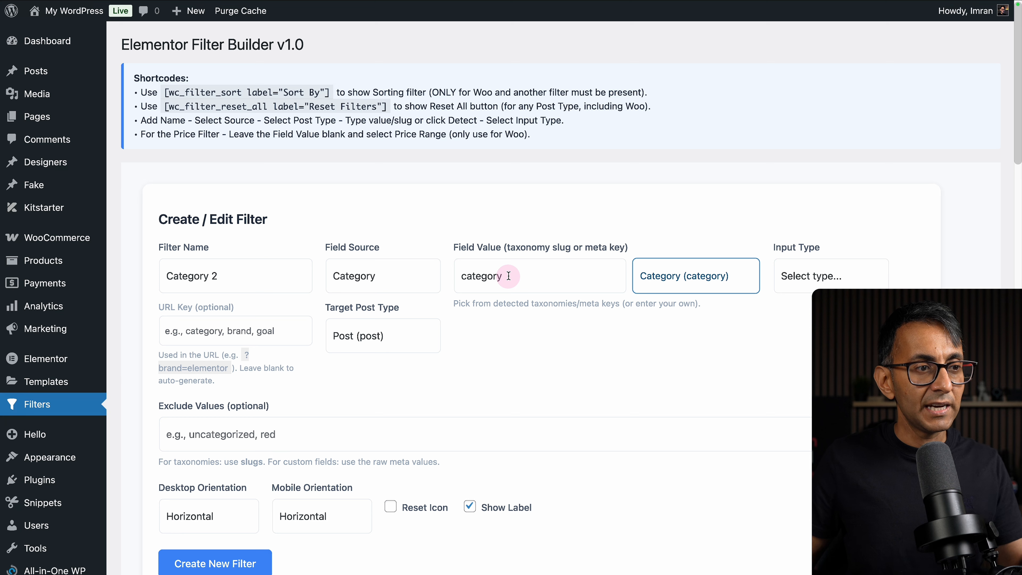
{"action": "left_click", "coordinate": [817, 276]}
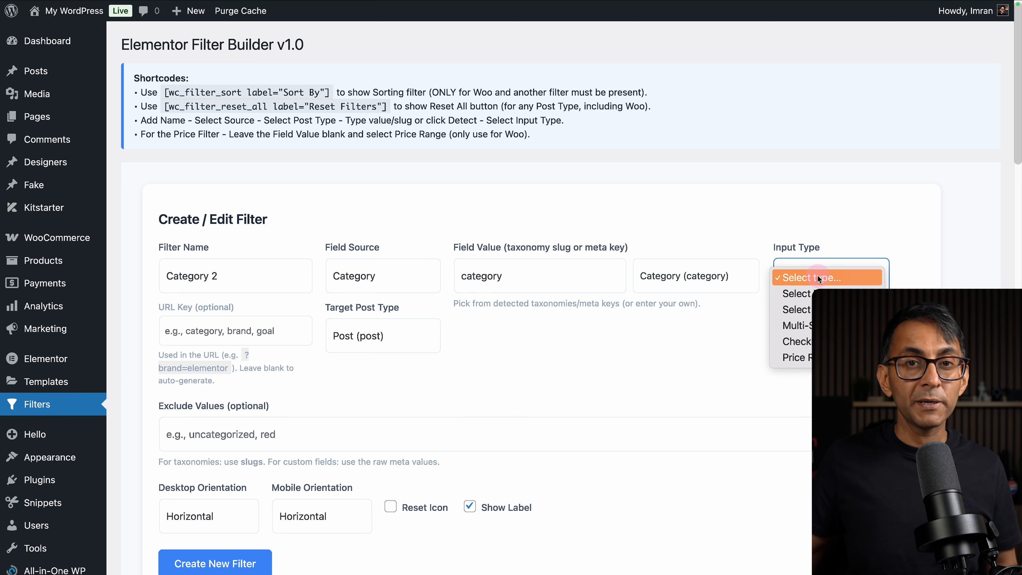
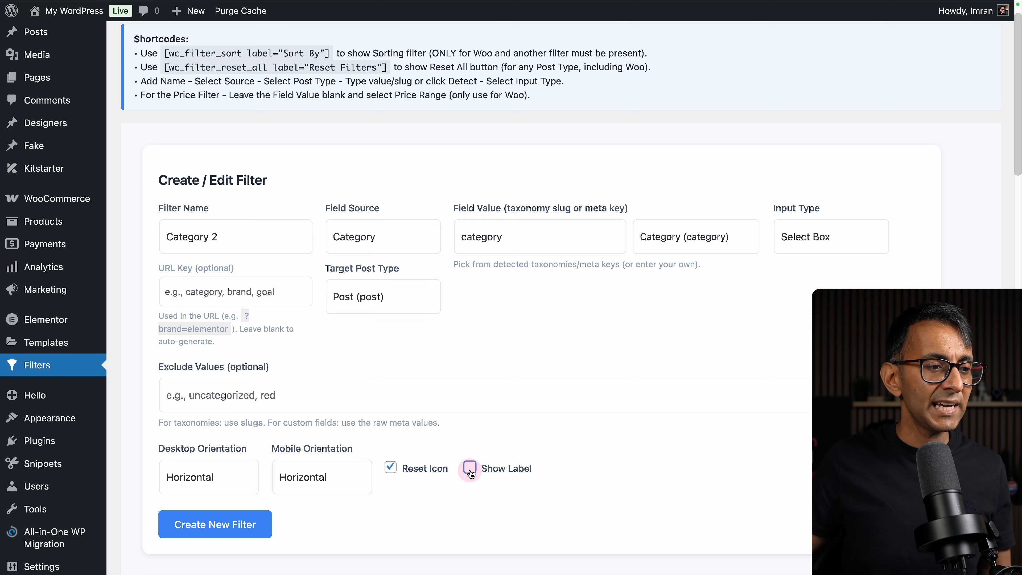
{"action": "left_click", "coordinate": [196, 533]}
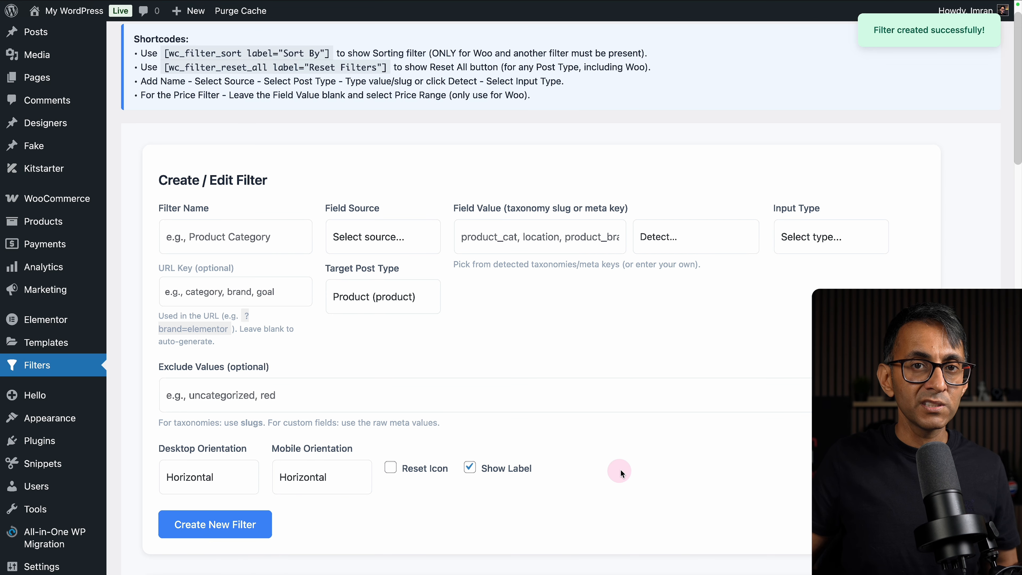
- Load the saved Category 2 and Region filters into the edit form to review their settings
{"action": "scroll", "coordinate": [650, 463], "scroll_direction": "down", "scroll_amount": 3}
{"action": "scroll", "coordinate": [650, 462], "scroll_direction": "down", "scroll_amount": 5}
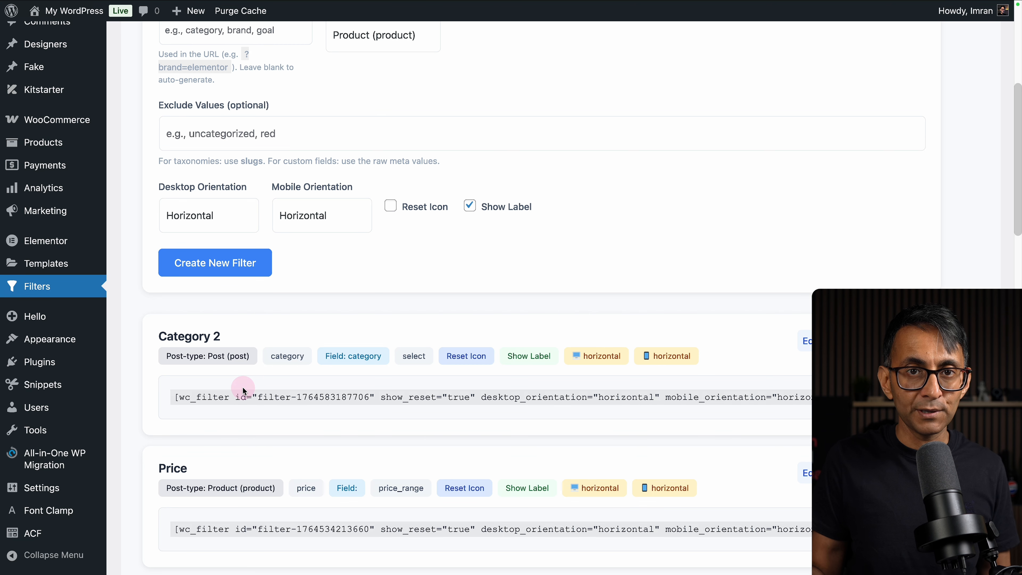
{"action": "scroll", "coordinate": [243, 390], "scroll_direction": "down", "scroll_amount": 1}
{"action": "left_click", "coordinate": [808, 333]}
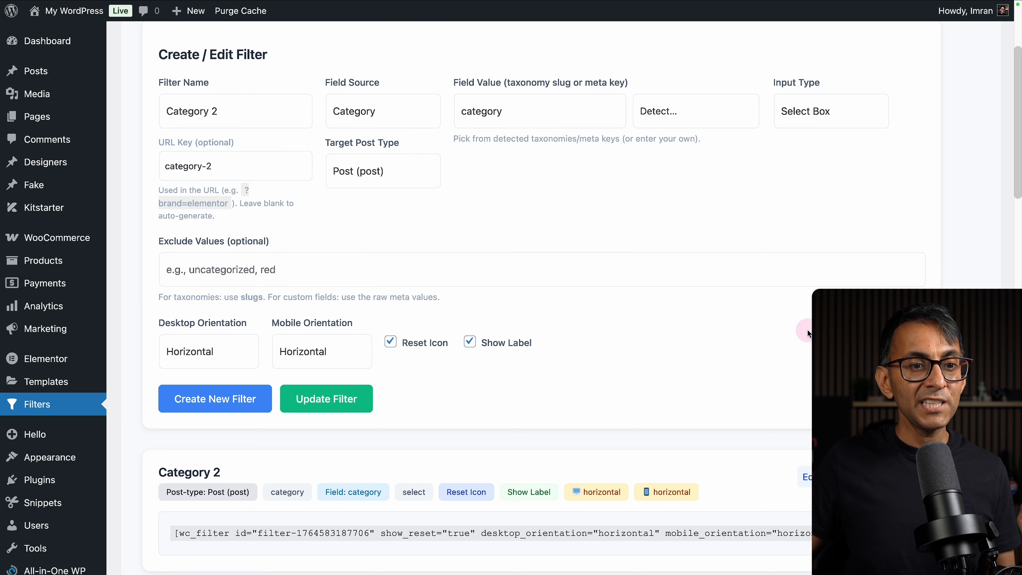
{"action": "scroll", "coordinate": [495, 174], "scroll_direction": "down", "scroll_amount": 15}
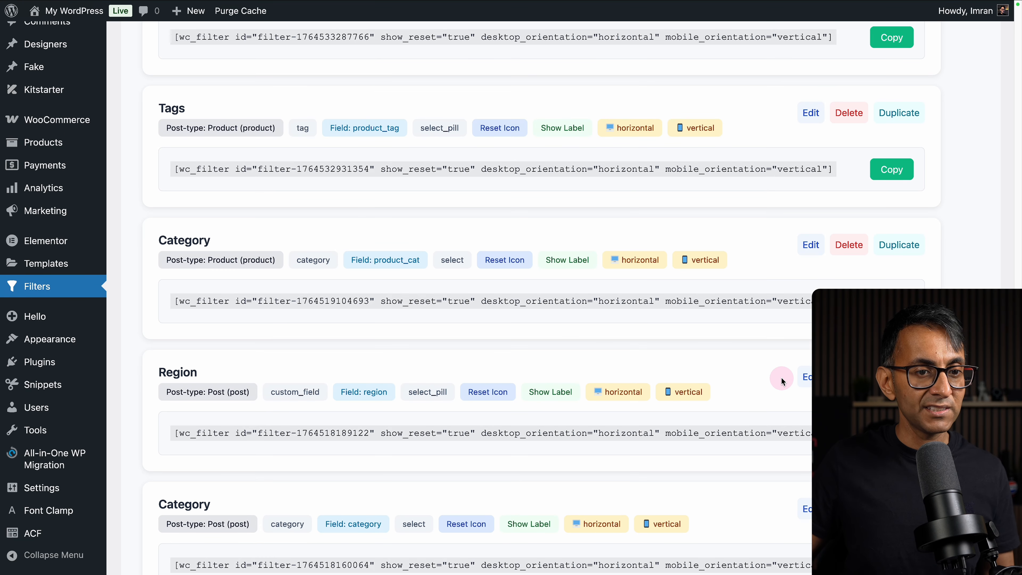
{"action": "left_click", "coordinate": [806, 380]}
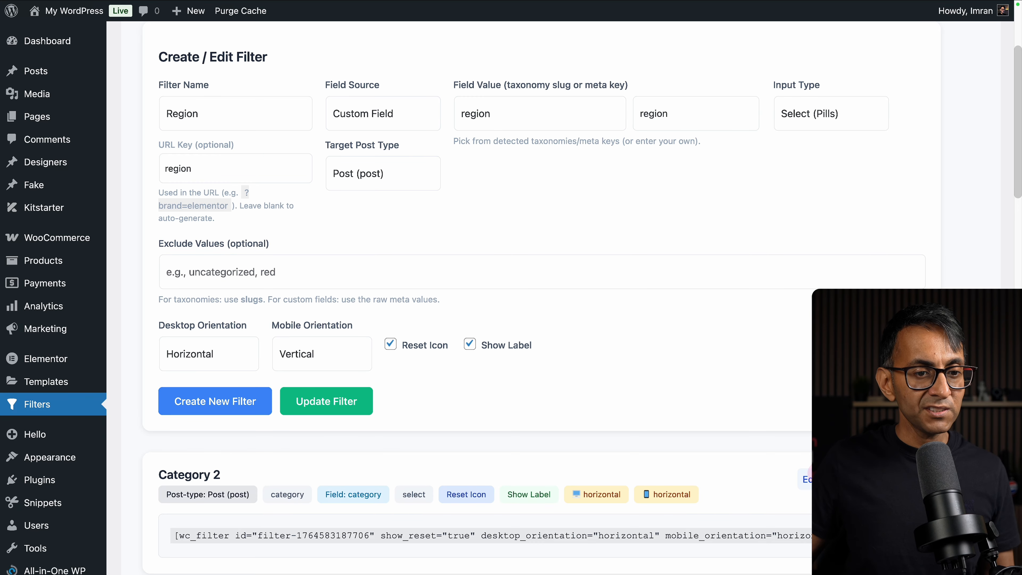
{"action": "left_click", "coordinate": [806, 479]}
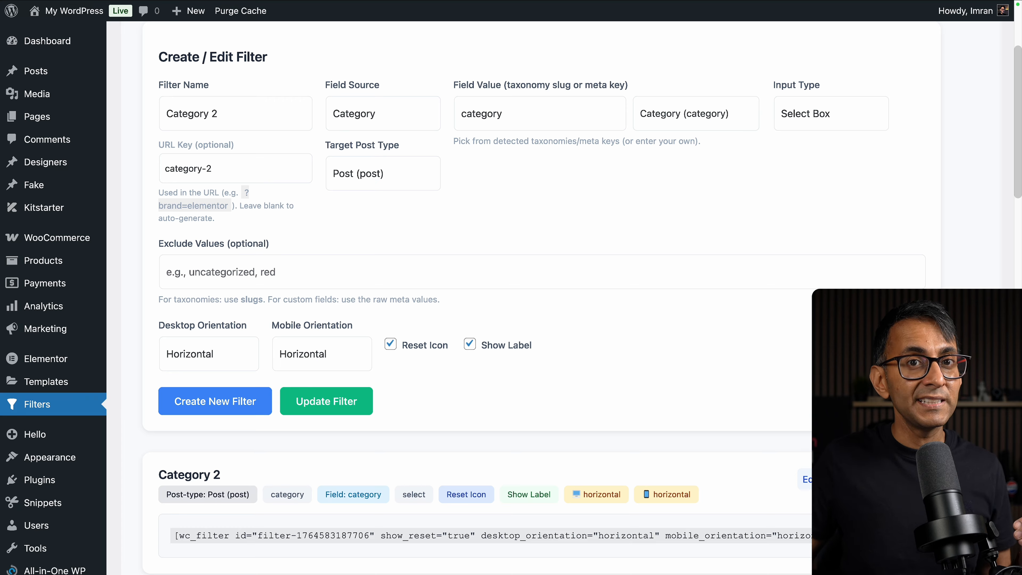
- Copy the shortcode of the Category 2 filter from the saved filters
{"action": "scroll", "coordinate": [783, 470], "scroll_direction": "down", "scroll_amount": 3}
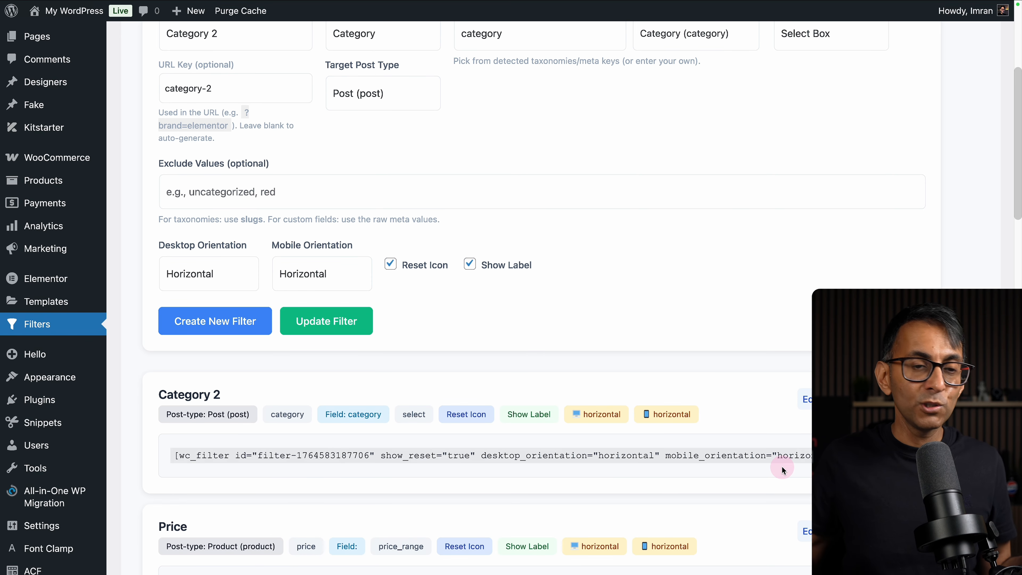
{"action": "scroll", "coordinate": [603, 353], "scroll_direction": "up", "scroll_amount": 9}
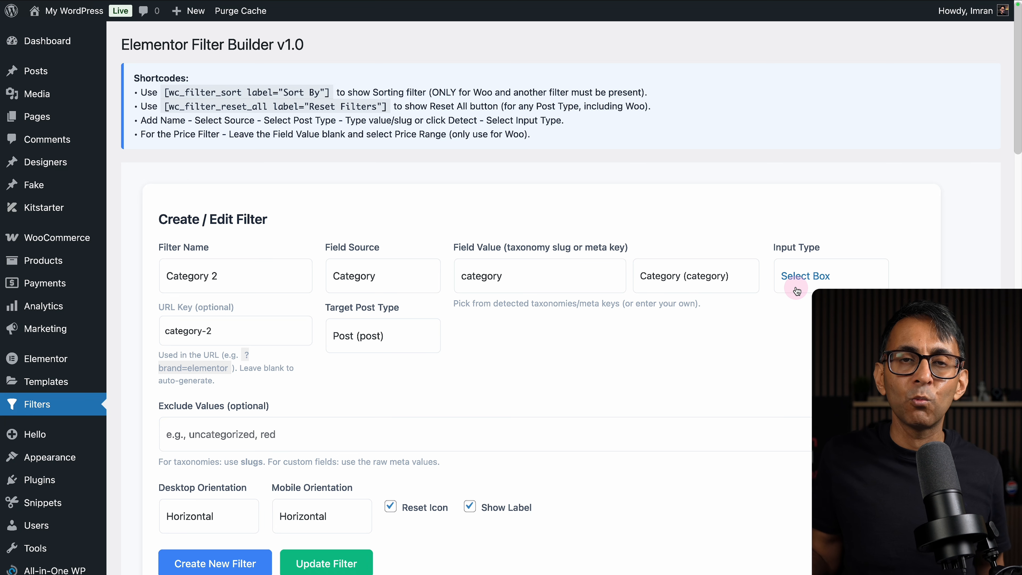
{"action": "scroll", "coordinate": [845, 286], "scroll_direction": "down", "scroll_amount": 5}
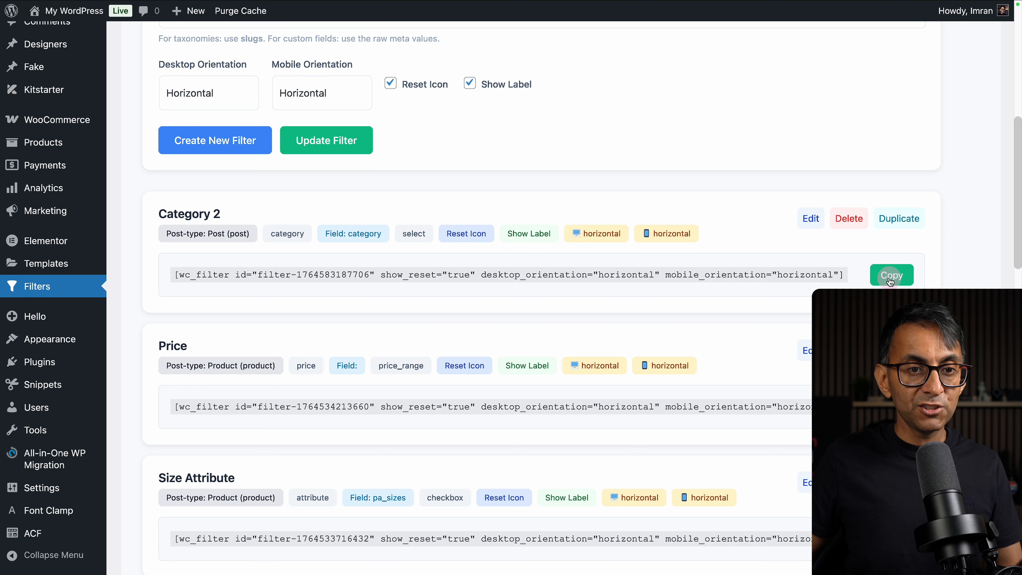
{"action": "left_click", "coordinate": [890, 277]}
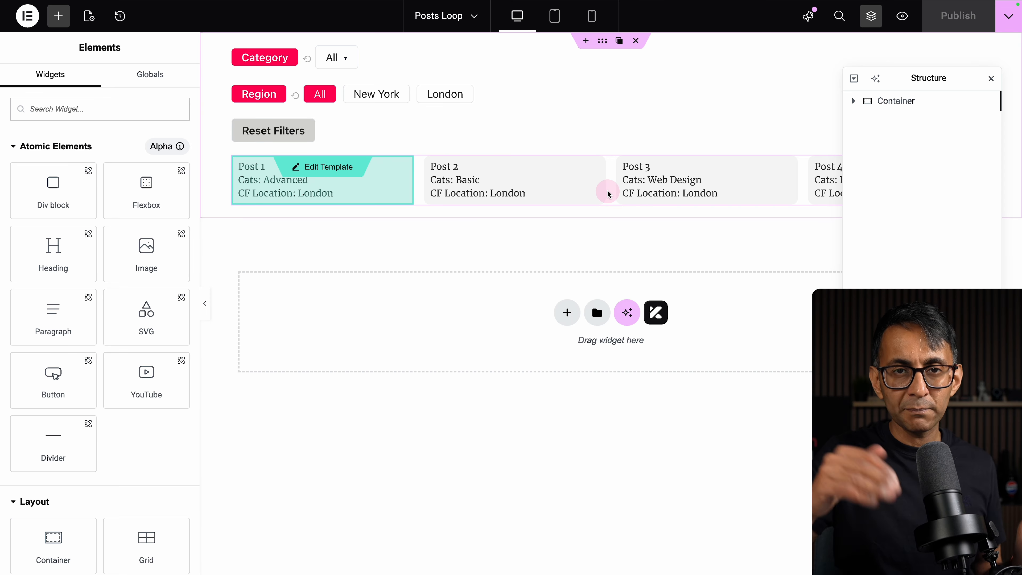
- Duplicate the Region shortcode widget and replace the copy's shortcode with the copied Category 2 filter shortcode
{"action": "right_click", "coordinate": [506, 99]}
{"action": "left_click", "coordinate": [541, 137]}
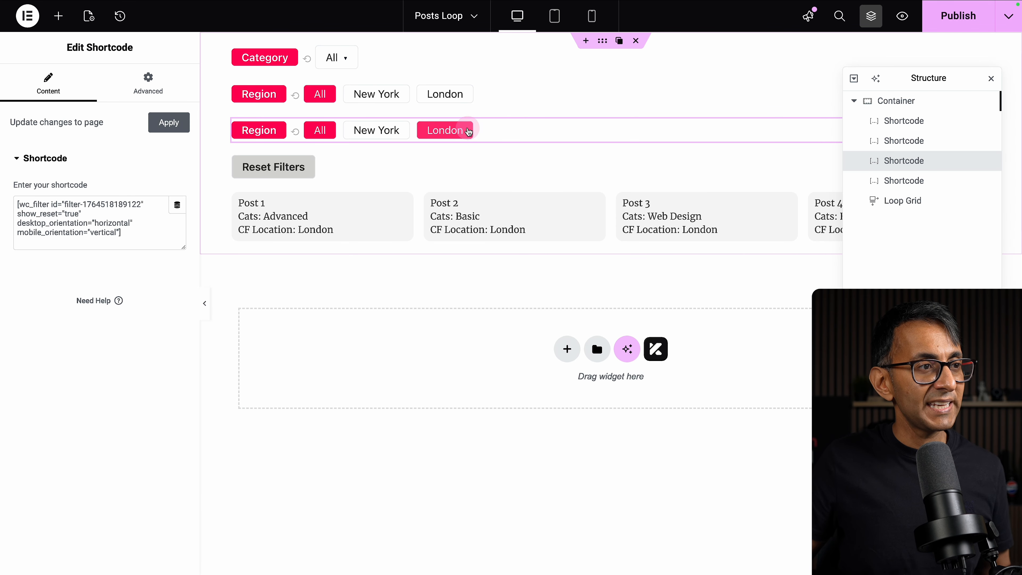
{"action": "left_click", "coordinate": [65, 225]}
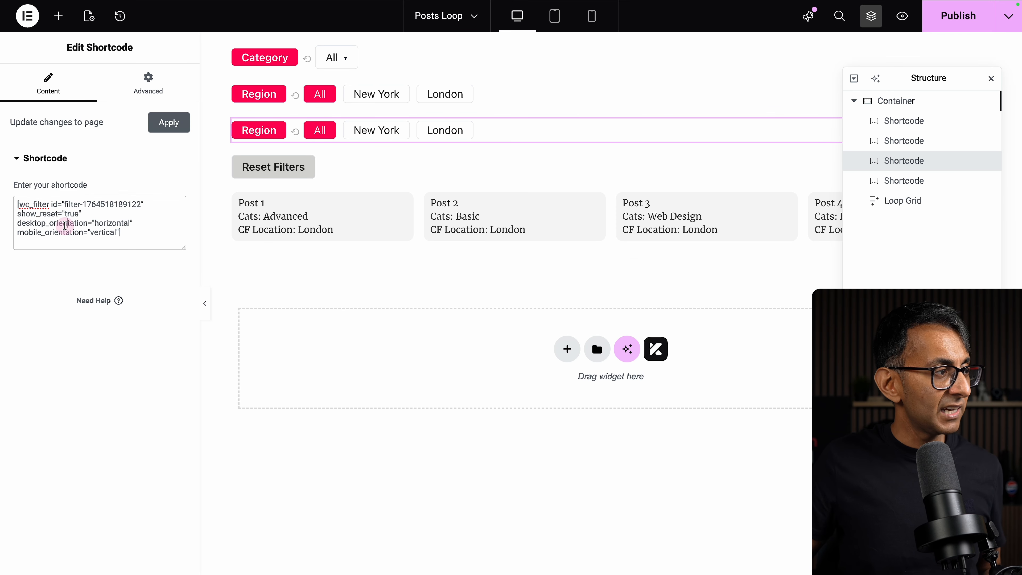
{"action": "key", "text": "ctrl+a"}
{"action": "key", "text": "ctrl+v"}
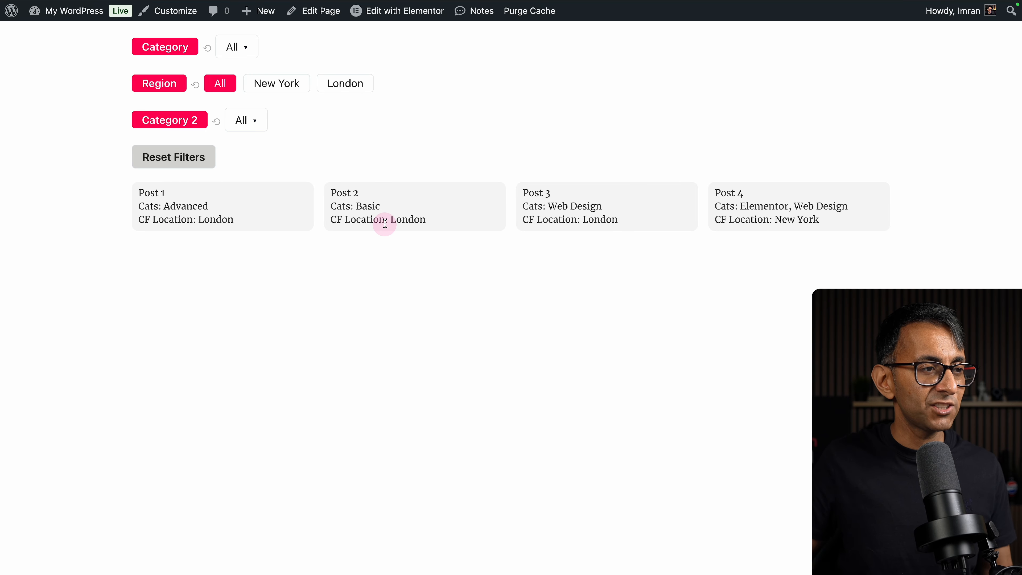
- Test the Category 2 filter on the live page with Web Design, Tutorials and Basic, and reset all filters
{"action": "left_click", "coordinate": [258, 122]}
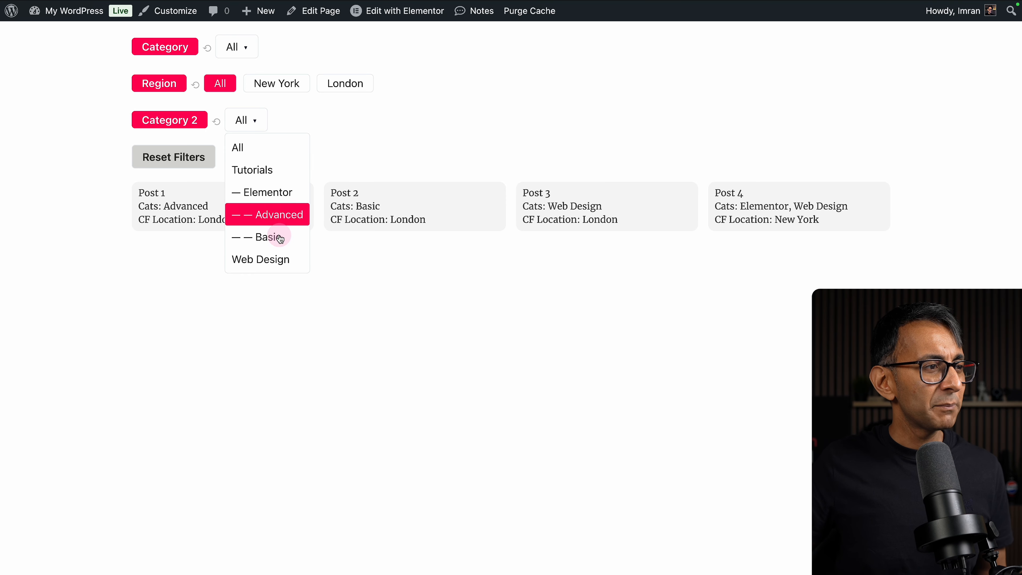
{"action": "left_click", "coordinate": [281, 265]}
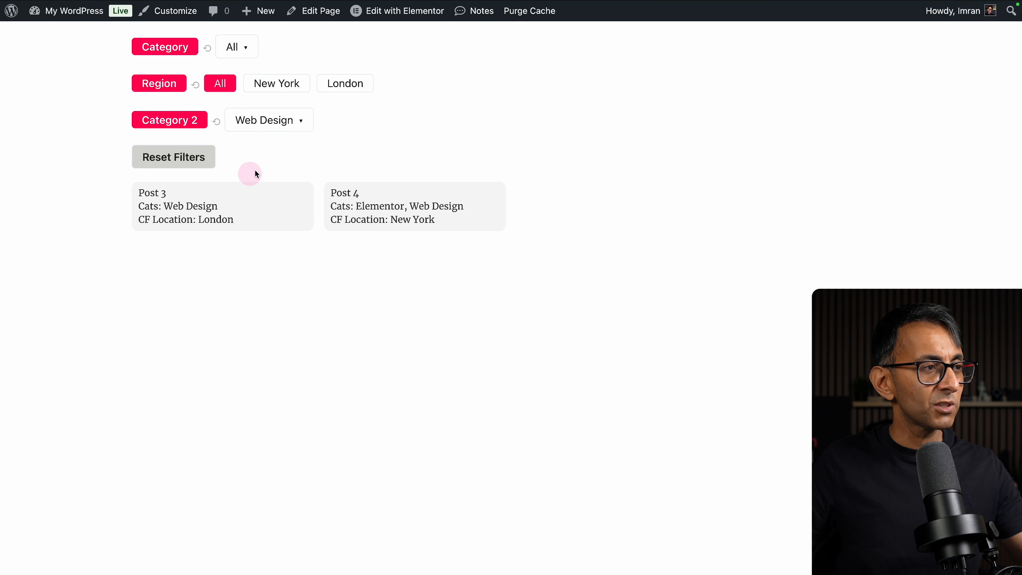
{"action": "left_click", "coordinate": [290, 120]}
{"action": "left_click", "coordinate": [269, 173]}
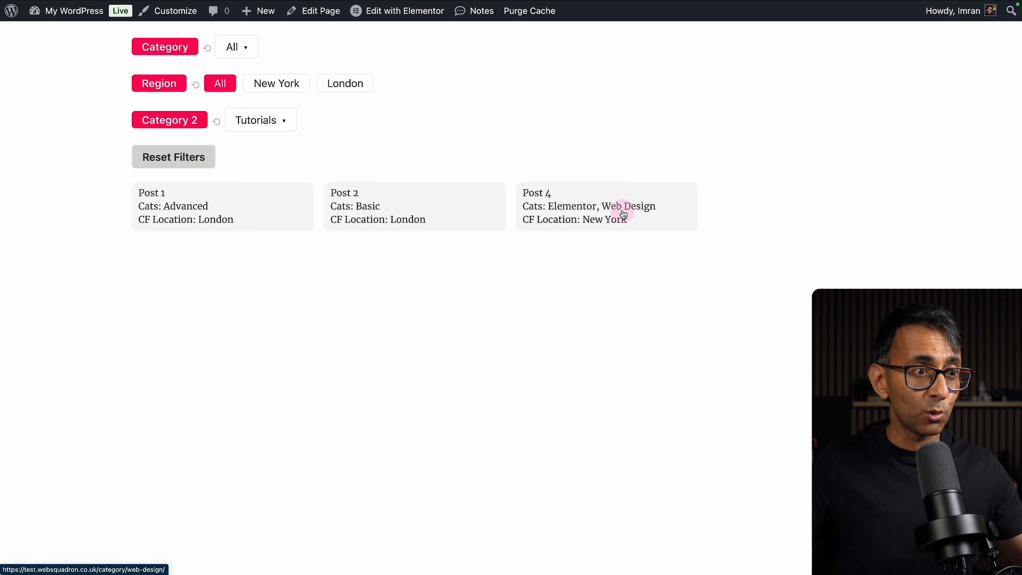
{"action": "left_click", "coordinate": [283, 126]}
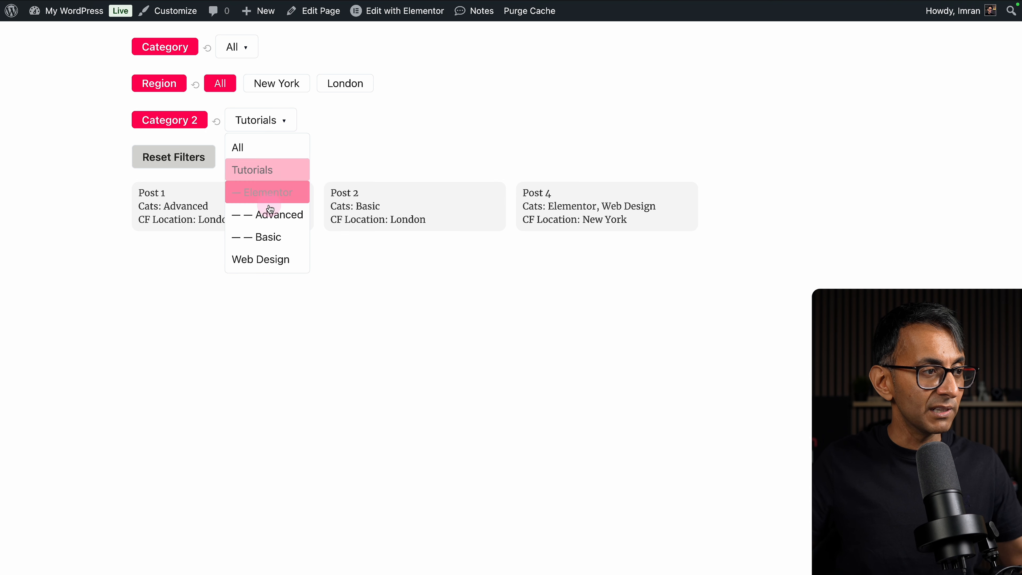
{"action": "left_click", "coordinate": [269, 236]}
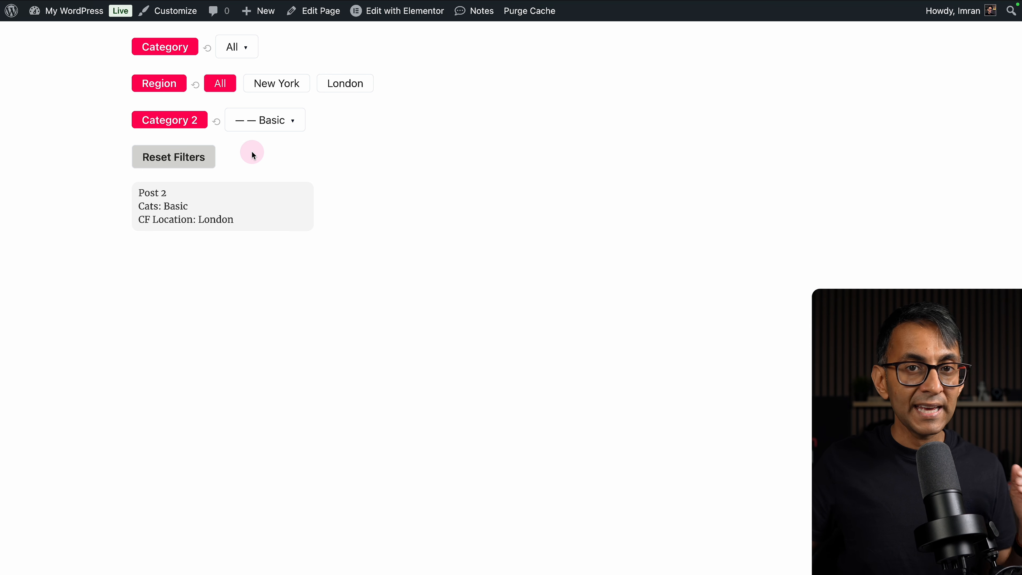
{"action": "left_click", "coordinate": [192, 159]}
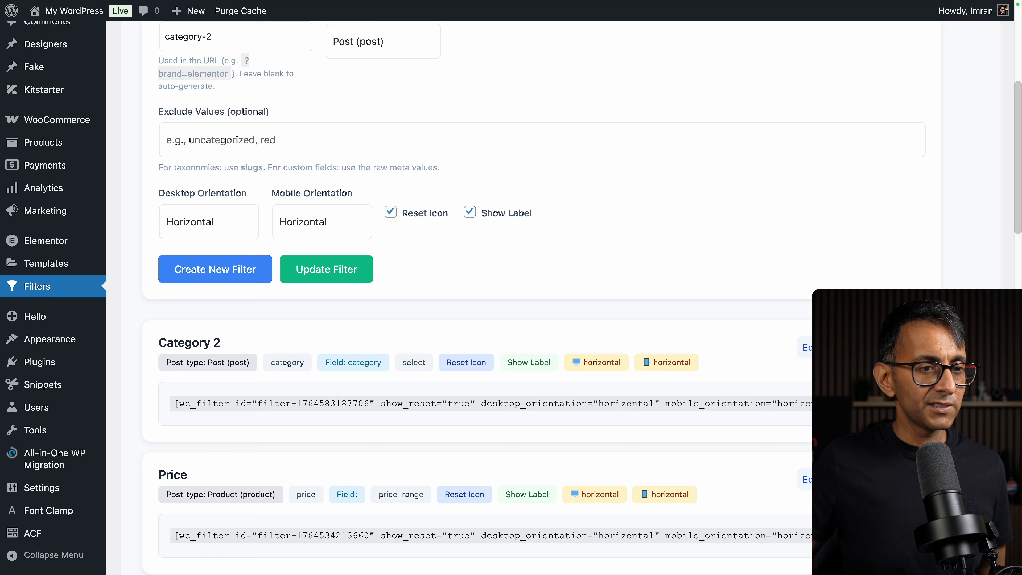
- Delete the Category 2 filter from the saved filters and load the post Region filter into the edit form
{"action": "left_click", "coordinate": [906, 347]}
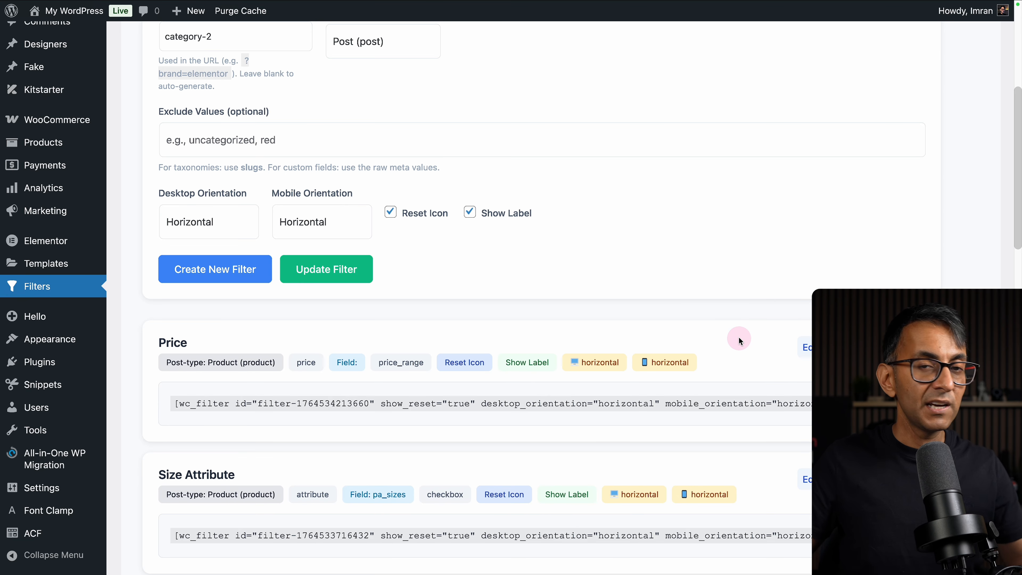
{"action": "scroll", "coordinate": [739, 339], "scroll_direction": "down", "scroll_amount": 20}
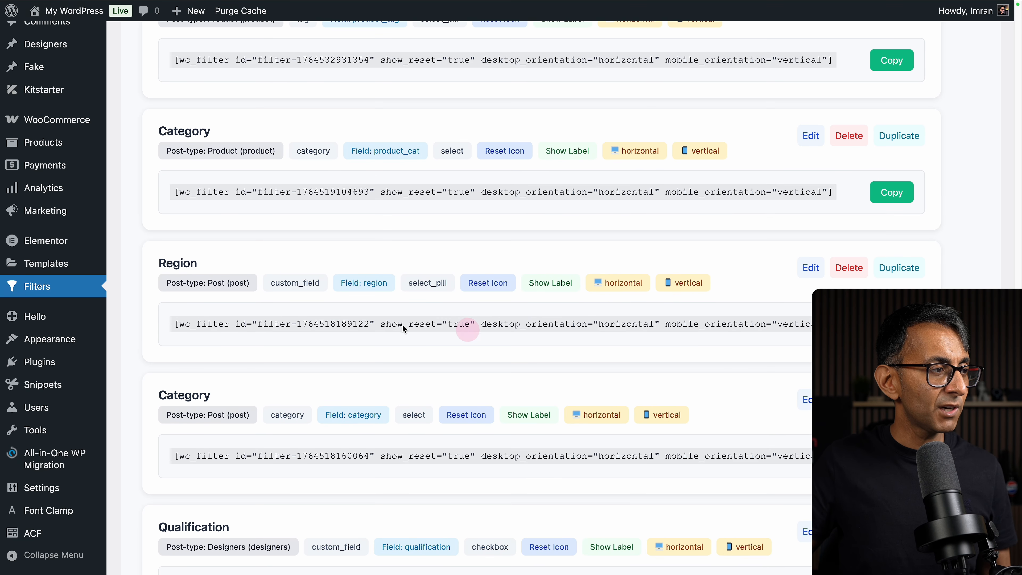
{"action": "left_click", "coordinate": [810, 268]}
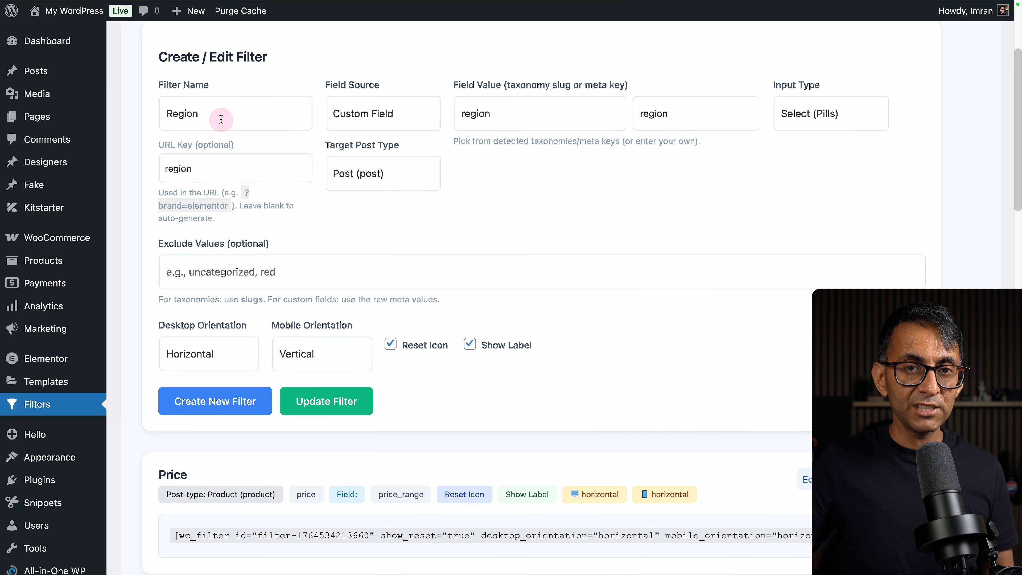
- Review the Region filter's field source, target post type and detected meta key options, keeping Custom Field, Post (post) and region
{"action": "left_click", "coordinate": [370, 120]}
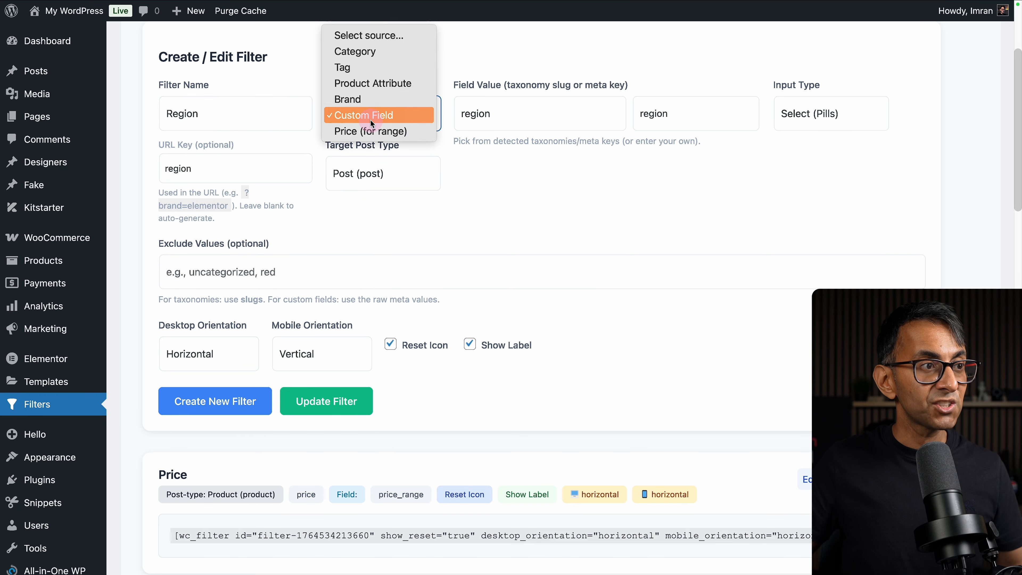
{"action": "left_click", "coordinate": [372, 118]}
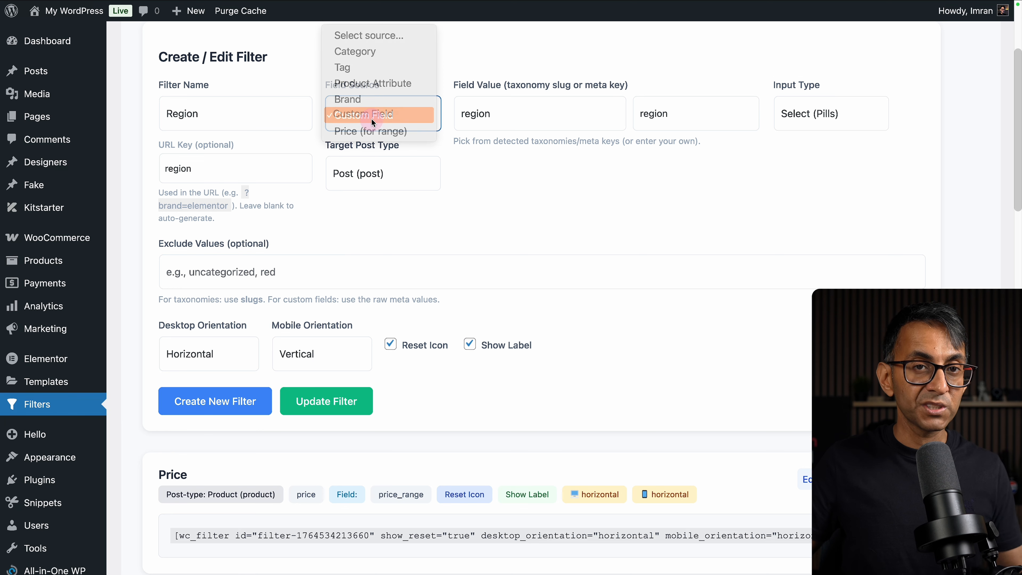
{"action": "left_click", "coordinate": [398, 173]}
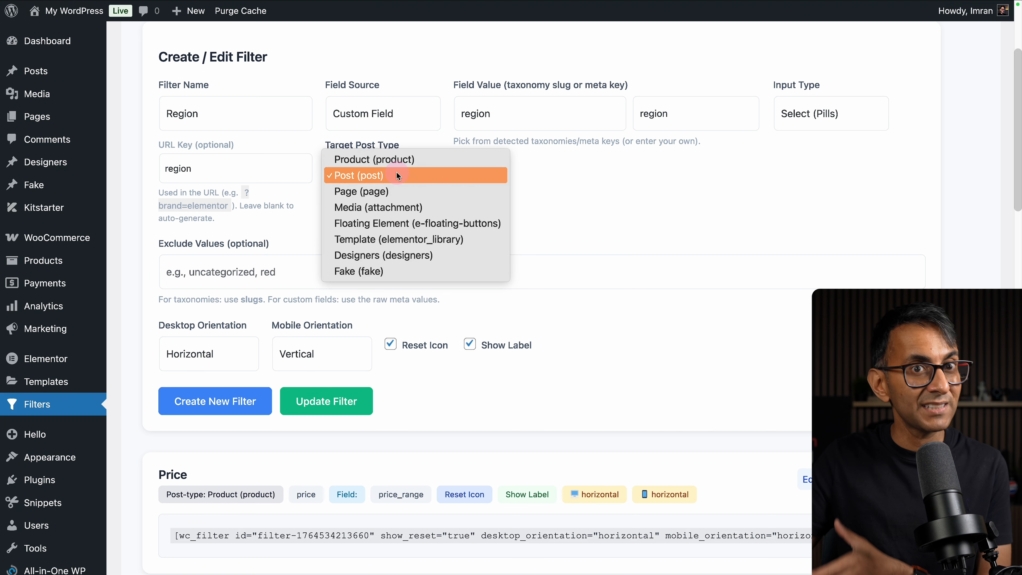
{"action": "left_click", "coordinate": [397, 176]}
{"action": "left_click", "coordinate": [676, 117]}
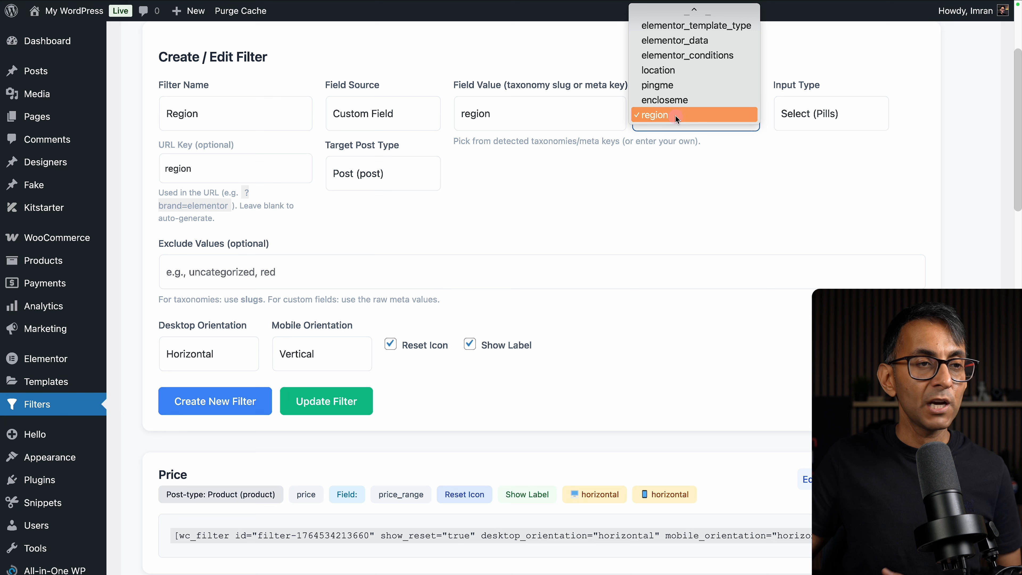
{"action": "scroll", "coordinate": [676, 115], "scroll_direction": "up", "scroll_amount": 3}
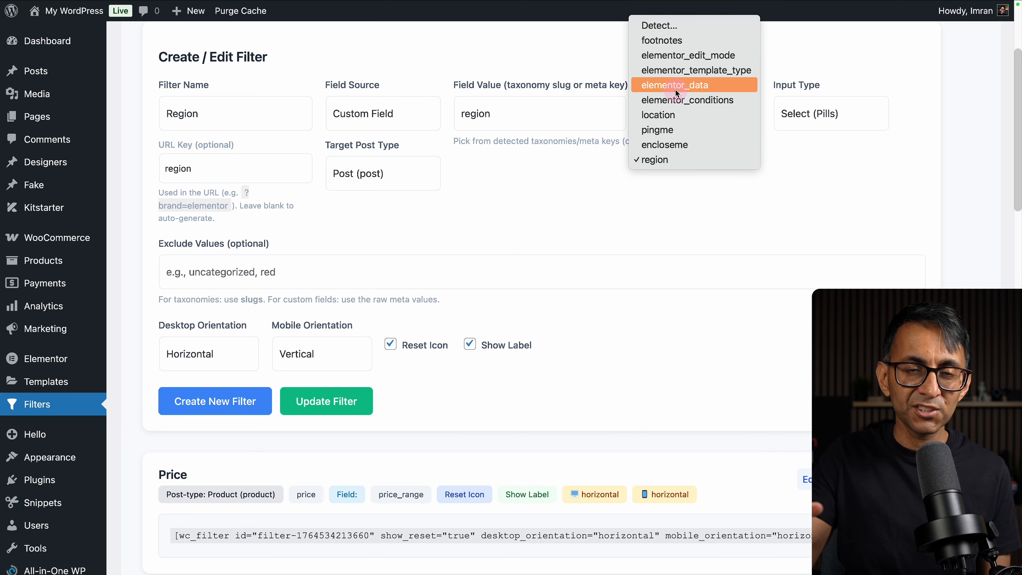
{"action": "left_click", "coordinate": [676, 161]}
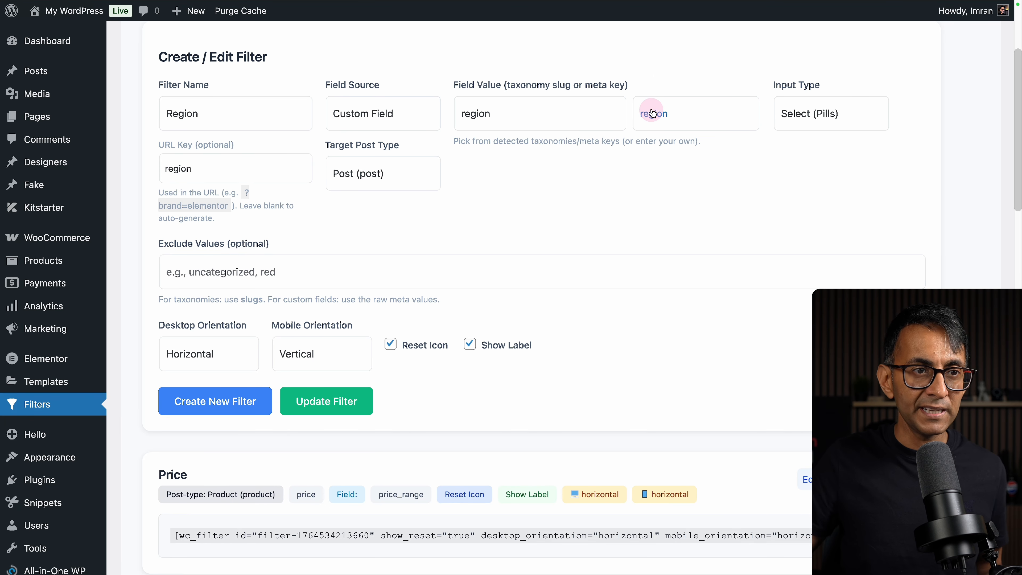
- Set the Region filter's detected key choice back to Detect..., keeping region as the field value, and review the available input types
{"action": "left_click", "coordinate": [703, 112]}
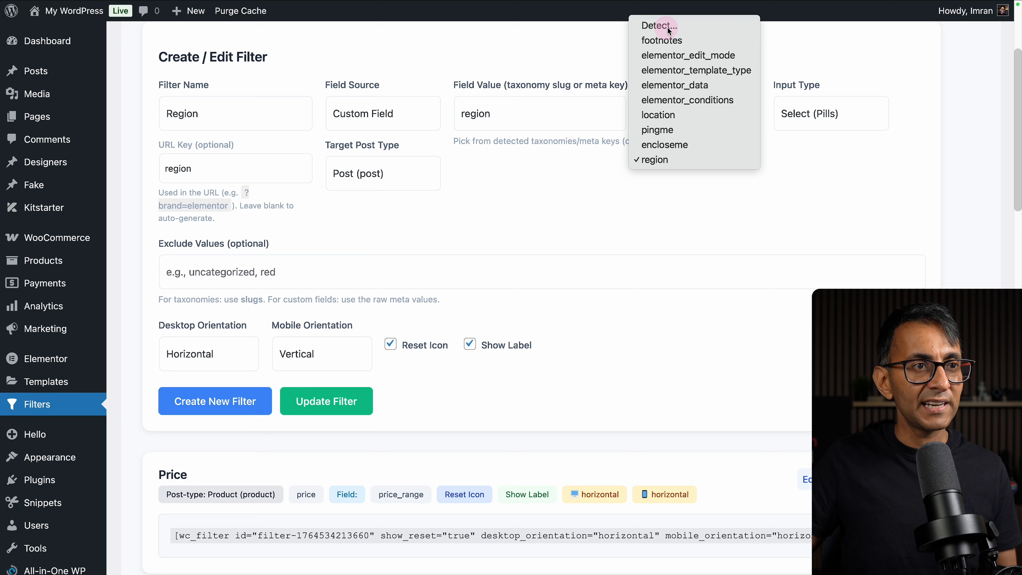
{"action": "left_click", "coordinate": [660, 26]}
{"action": "double_click", "coordinate": [524, 121]}
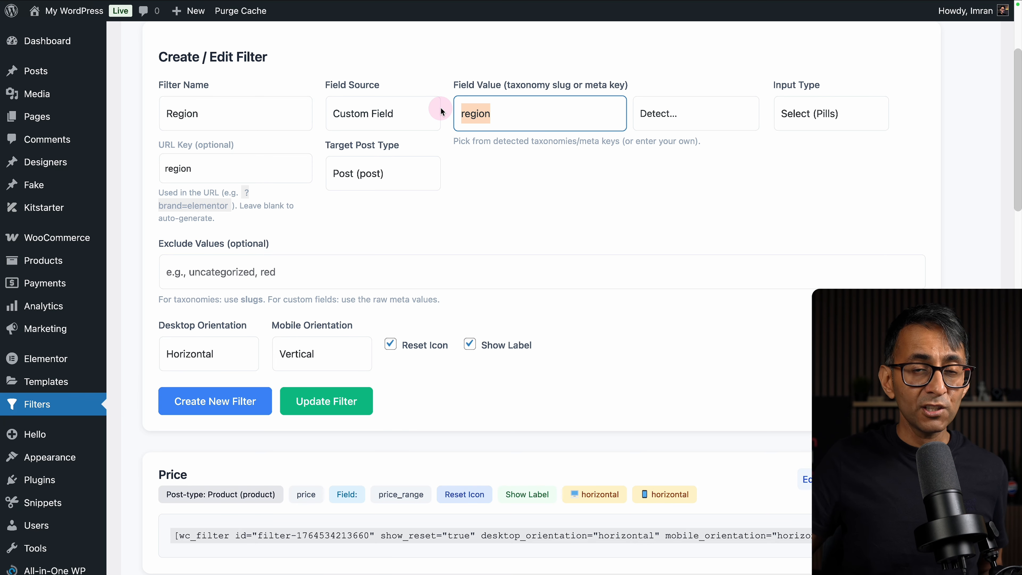
{"action": "left_click", "coordinate": [611, 199]}
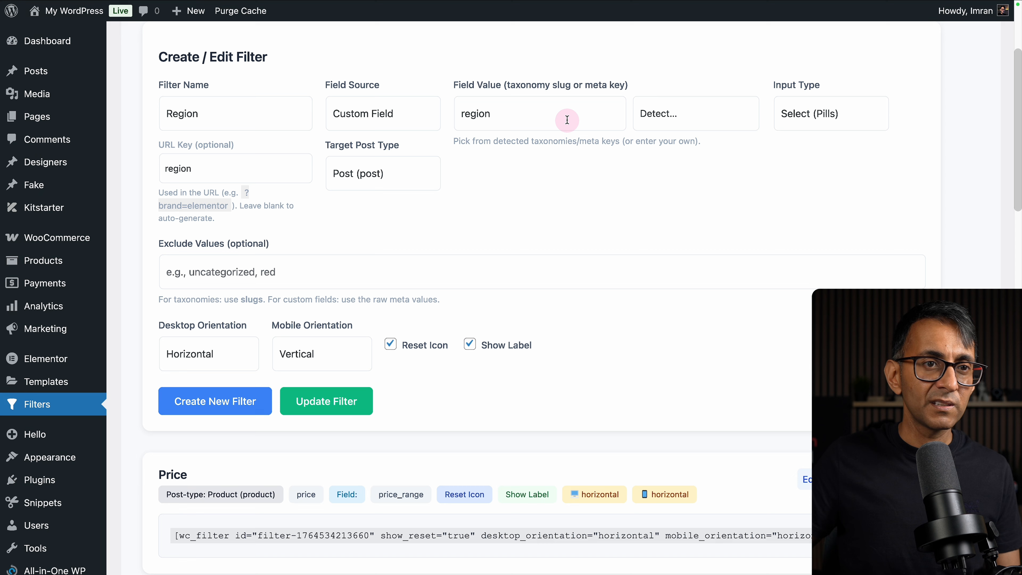
{"action": "left_click", "coordinate": [856, 117]}
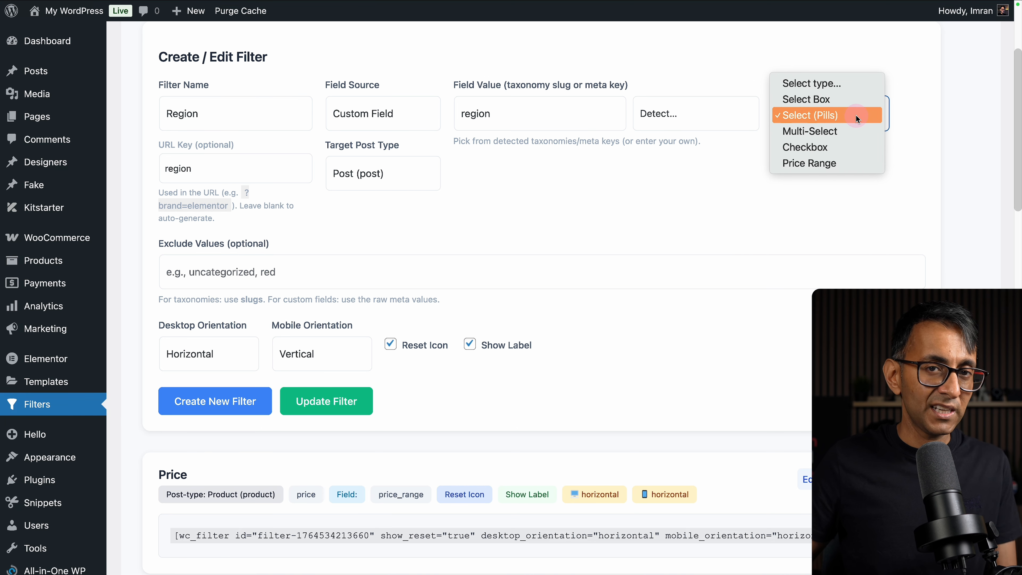
{"action": "left_click", "coordinate": [784, 192]}
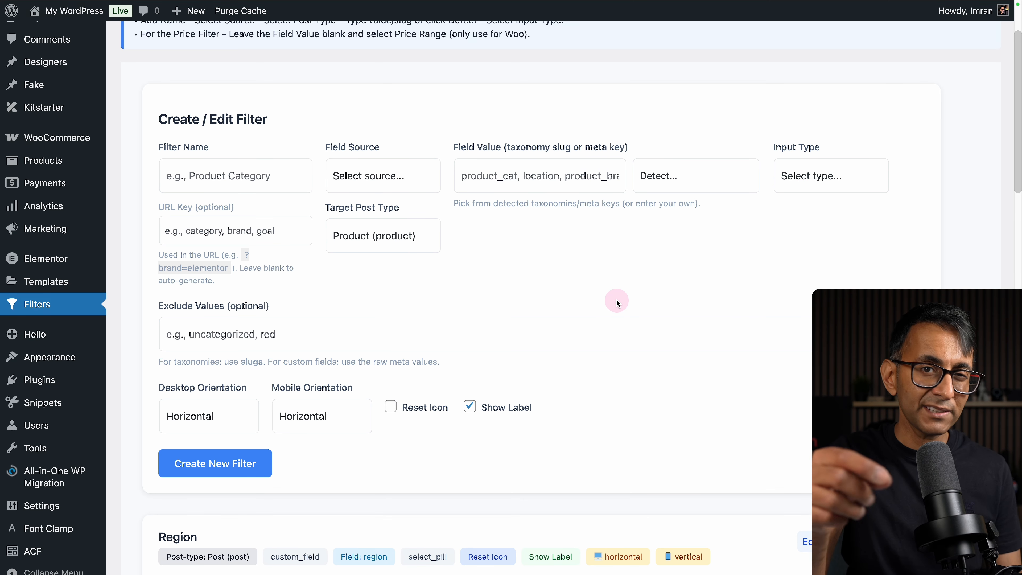
- Select the [wc_filter_reset_all label="Reset Filters"] shortcode in the Elementor Filter Builder instructions
{"action": "scroll", "coordinate": [610, 297], "scroll_direction": "up", "scroll_amount": 3}
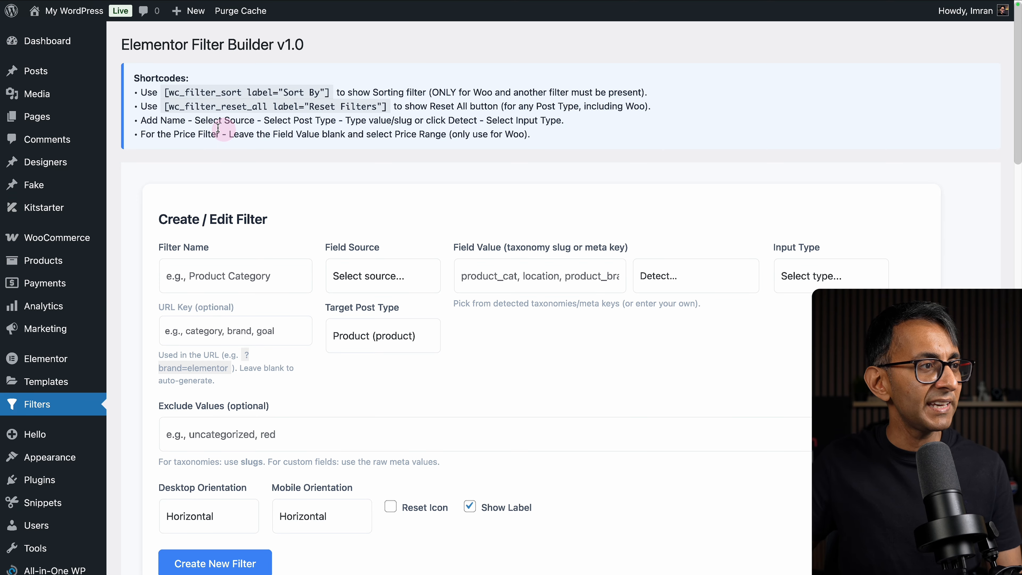
{"action": "left_click_drag", "start_coordinate": [165, 106], "coordinate": [387, 107]}
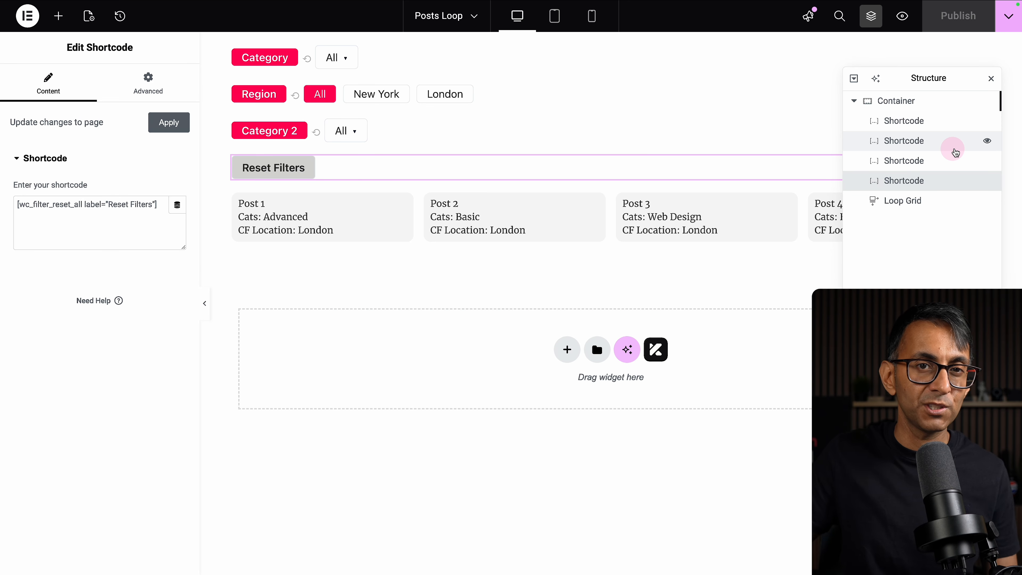
- Open the Query settings of the Loop Grid on the Posts Loop page in the Elementor editor
{"action": "left_click", "coordinate": [915, 206]}
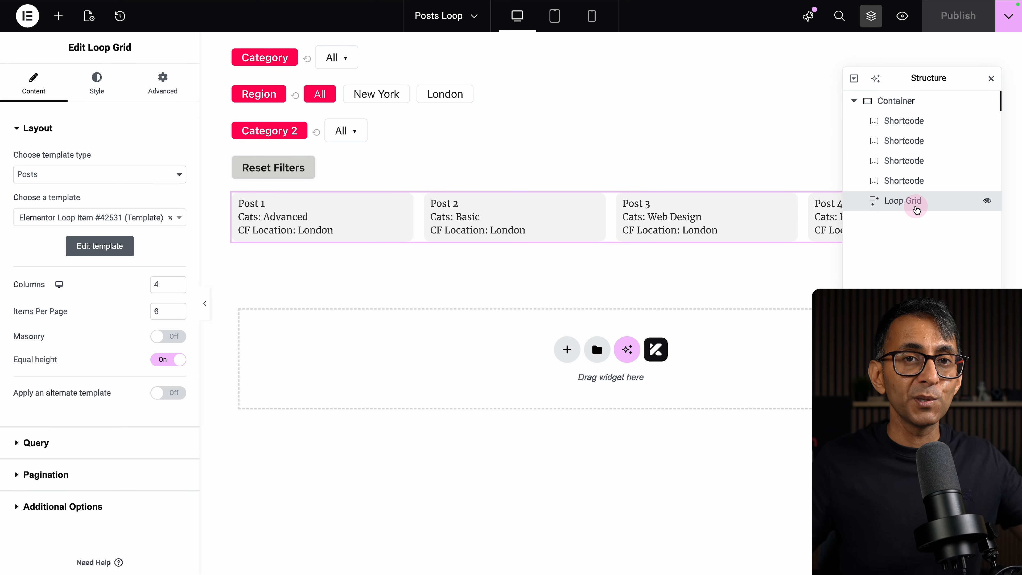
{"action": "left_click", "coordinate": [153, 443]}
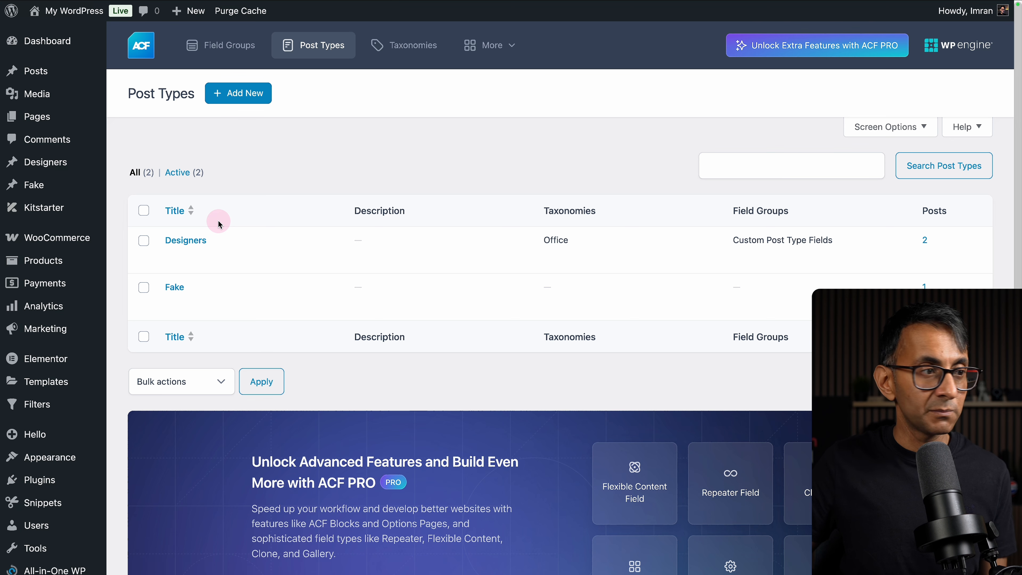
- Create an ACF post type with the plural and singular label Awesome and the post type key awesome
{"action": "mouse_move", "coordinate": [195, 292]}
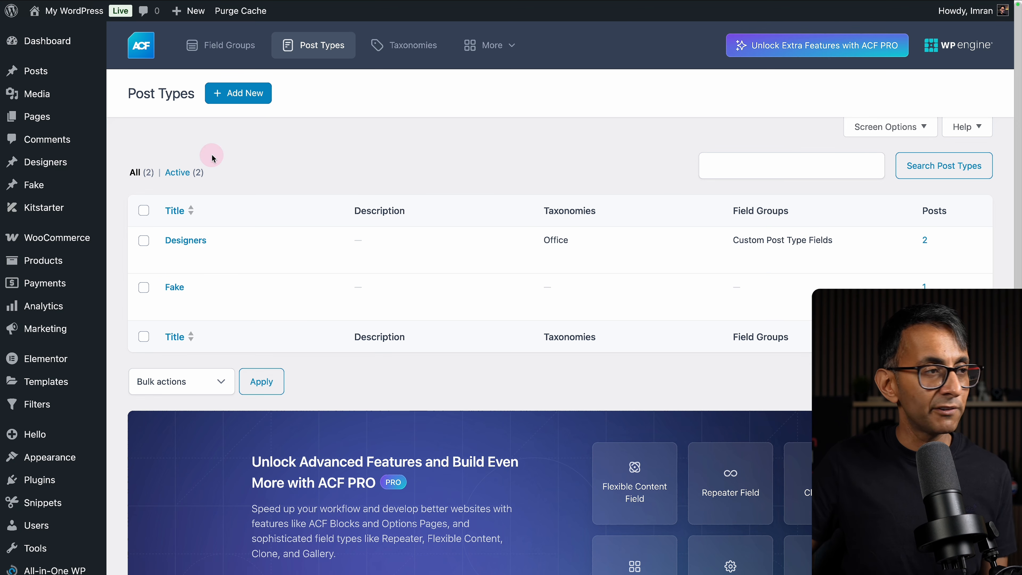
{"action": "left_click", "coordinate": [249, 96]}
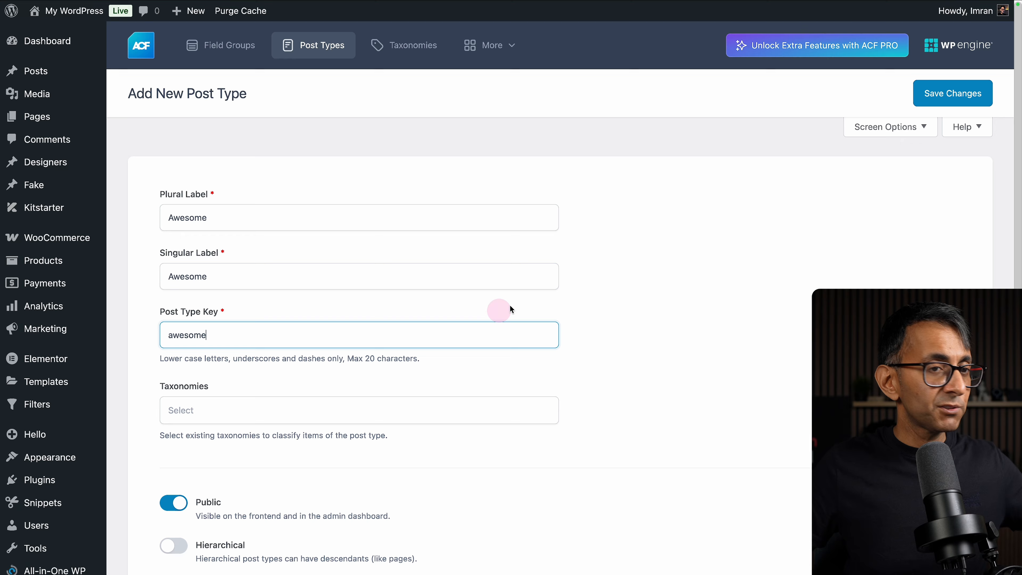
{"action": "left_click", "coordinate": [925, 96]}
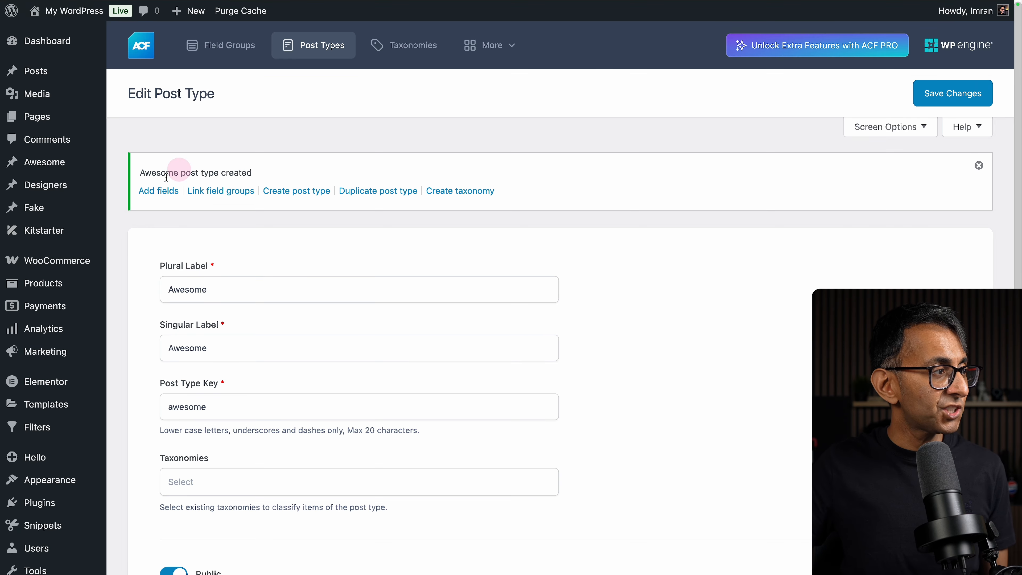
{"action": "mouse_move", "coordinate": [45, 167]}
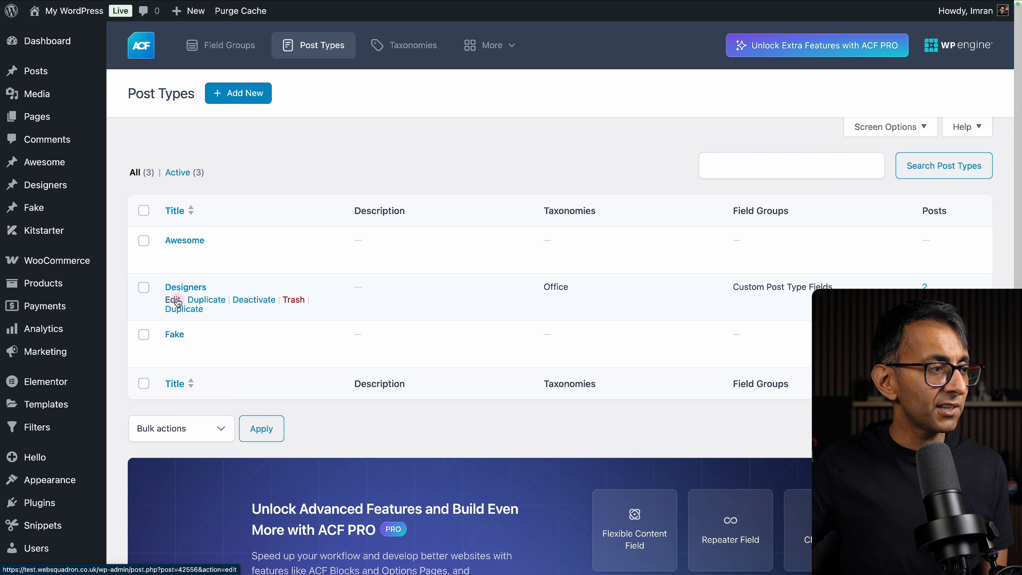
- Open the Designers post type for editing and review its settings
{"action": "left_click", "coordinate": [179, 302]}
{"action": "scroll", "coordinate": [490, 373], "scroll_direction": "down", "scroll_amount": 6}
{"action": "scroll", "coordinate": [334, 294], "scroll_direction": "up", "scroll_amount": 2}
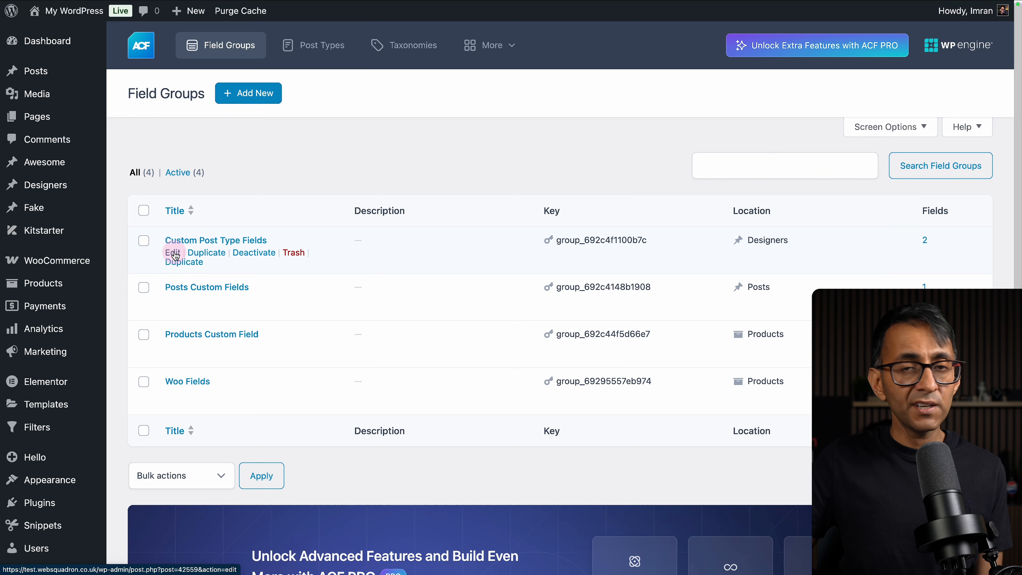
- Open the Custom Post Type Fields group and review its fields and location rules
{"action": "left_click", "coordinate": [176, 256]}
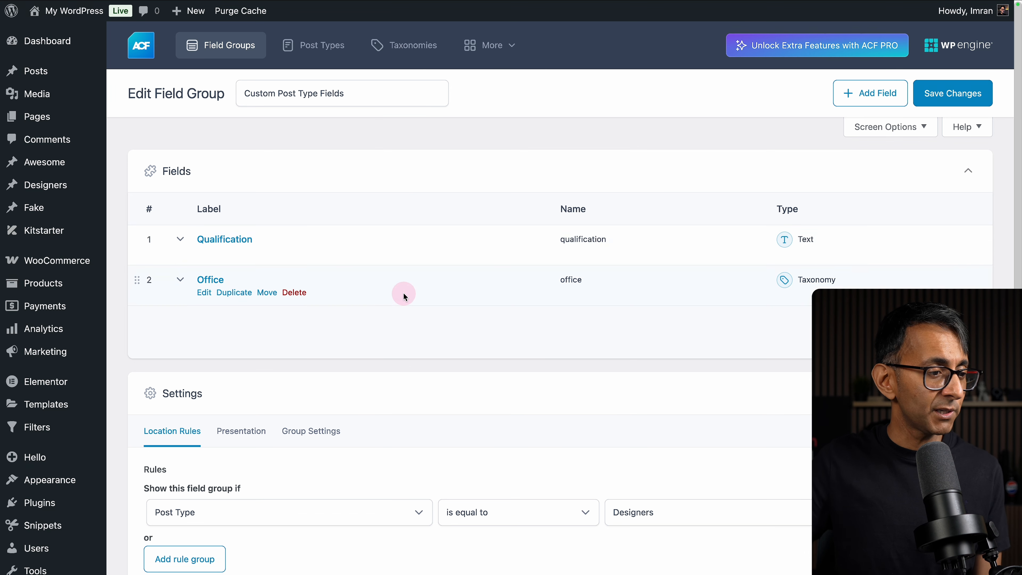
{"action": "scroll", "coordinate": [443, 282], "scroll_direction": "down", "scroll_amount": 8}
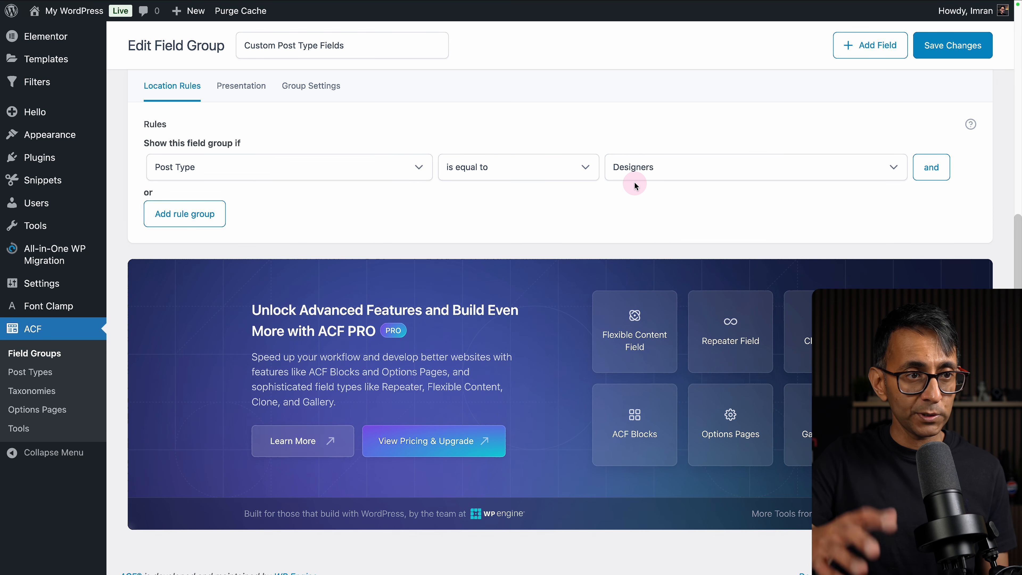
{"action": "scroll", "coordinate": [680, 209], "scroll_direction": "up", "scroll_amount": 5}
{"action": "scroll", "coordinate": [520, 264], "scroll_direction": "up", "scroll_amount": 2}
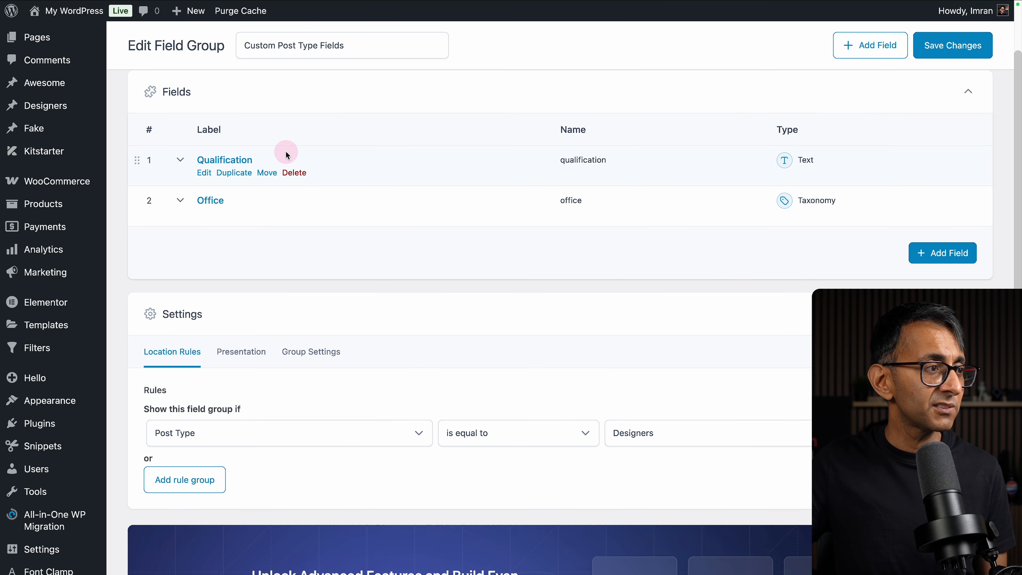
- Review the general settings of the Qualification text field and the Office taxonomy field in the field group
{"action": "left_click", "coordinate": [179, 160]}
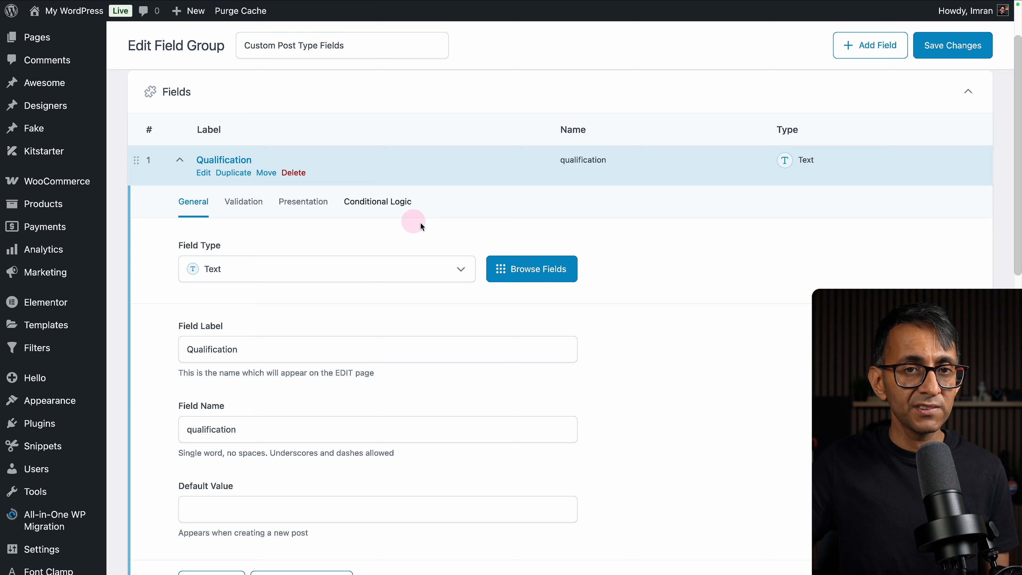
{"action": "scroll", "coordinate": [550, 258], "scroll_direction": "down", "scroll_amount": 3}
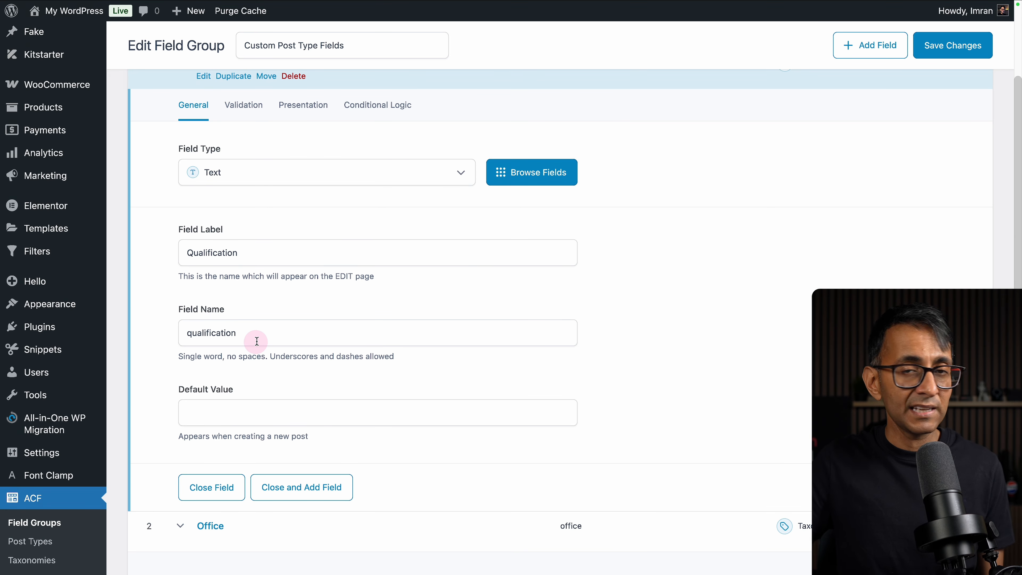
{"action": "scroll", "coordinate": [259, 339], "scroll_direction": "up", "scroll_amount": 5}
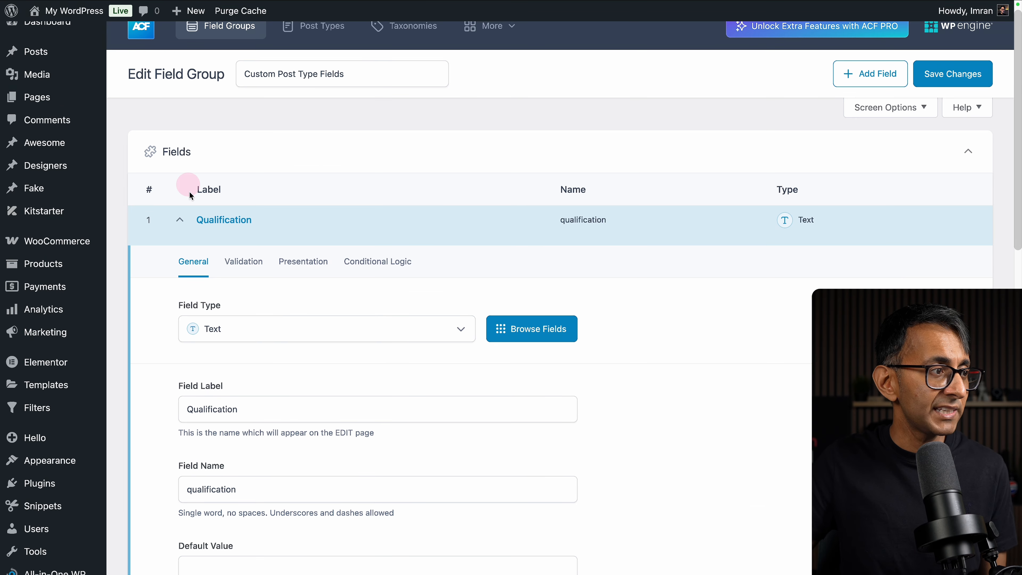
{"action": "left_click", "coordinate": [180, 221]}
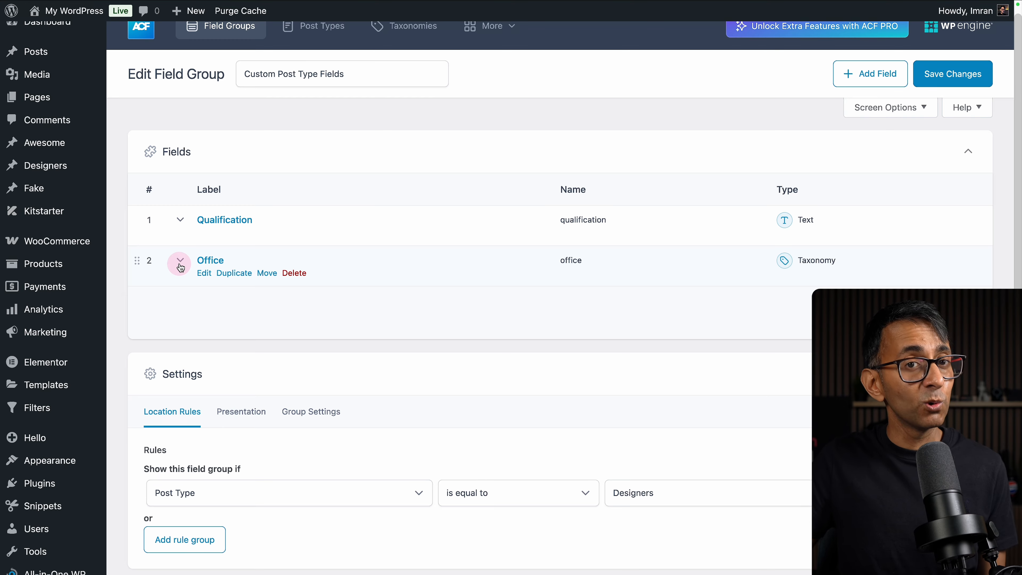
{"action": "left_click", "coordinate": [180, 265]}
{"action": "scroll", "coordinate": [305, 292], "scroll_direction": "down", "scroll_amount": 2}
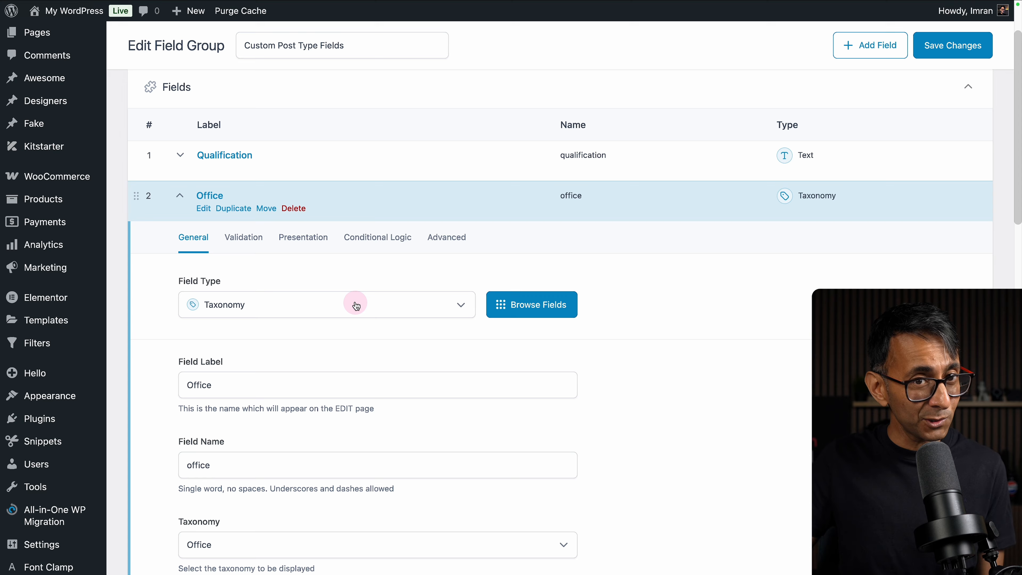
{"action": "scroll", "coordinate": [357, 306], "scroll_direction": "down", "scroll_amount": 6}
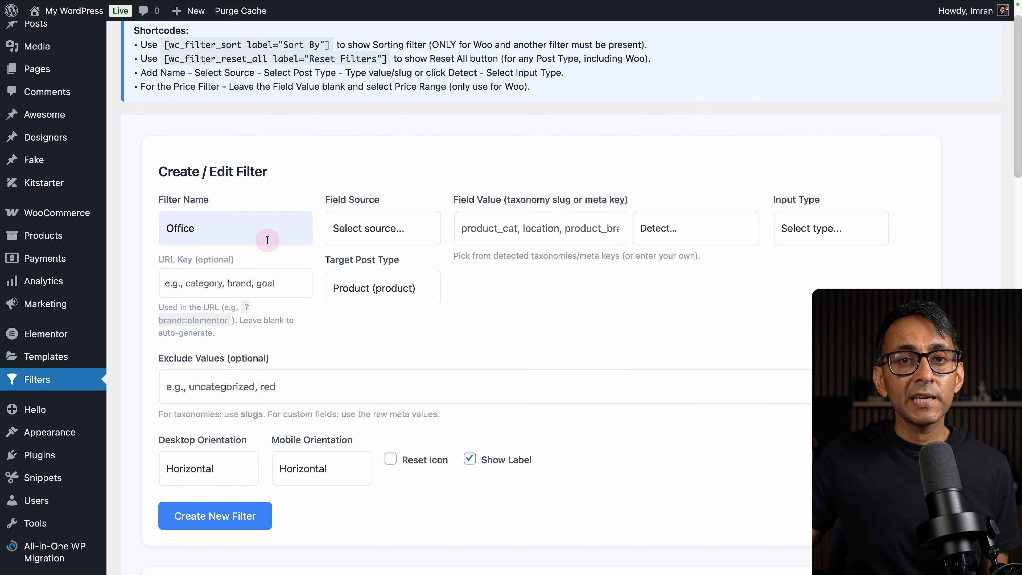
- Configure the Office filter with source Custom Field, target post type Designers and detected field value office, and check the available input types
{"action": "left_click", "coordinate": [377, 234]}
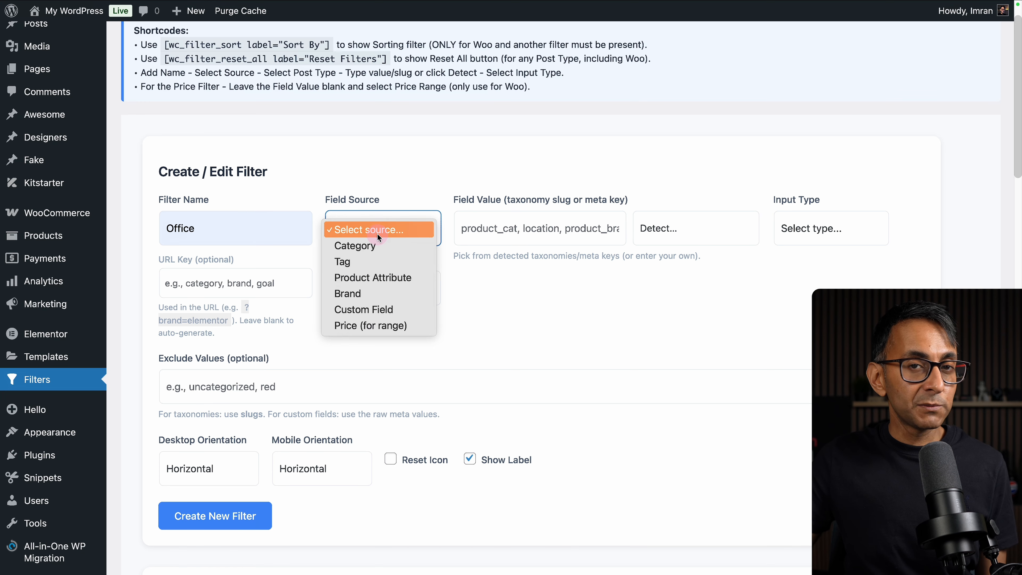
{"action": "left_click", "coordinate": [391, 317]}
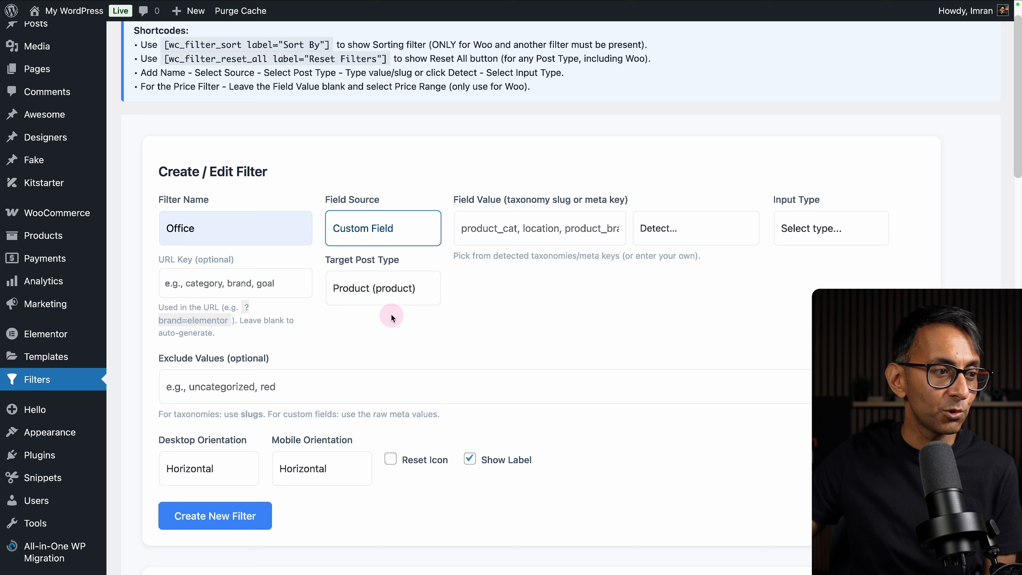
{"action": "left_click", "coordinate": [411, 295]}
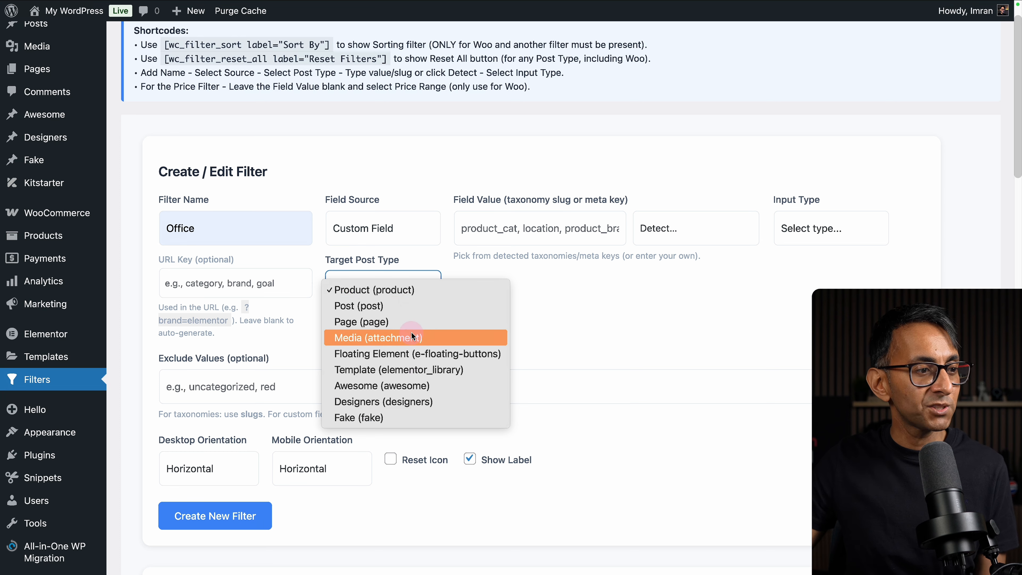
{"action": "left_click", "coordinate": [424, 398]}
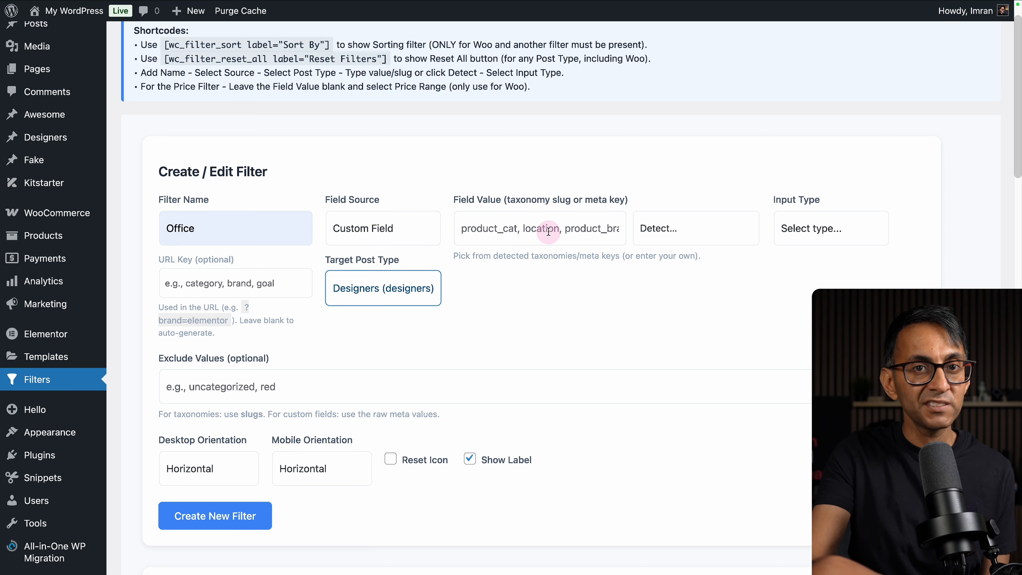
{"action": "left_click", "coordinate": [670, 232]}
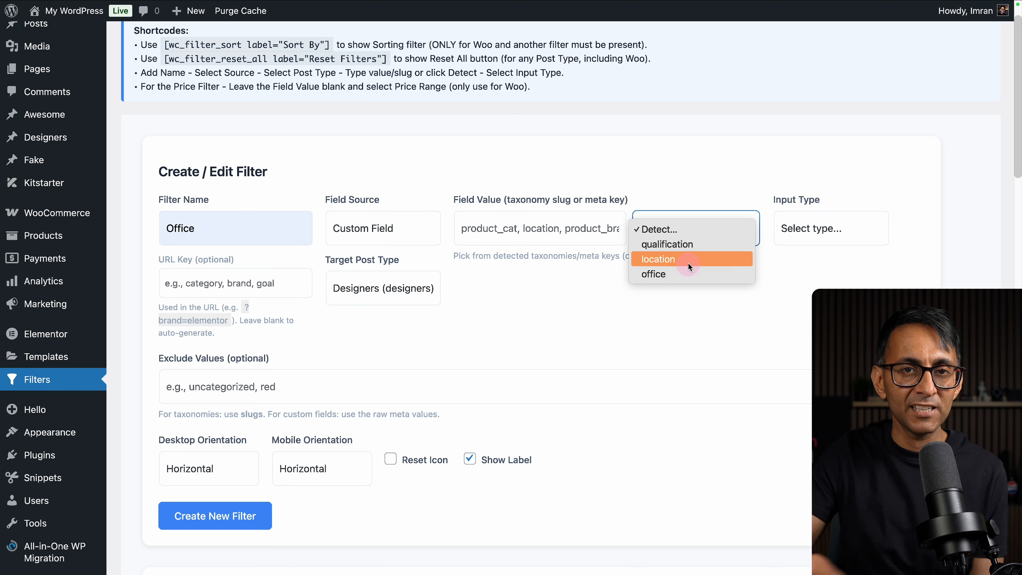
{"action": "left_click", "coordinate": [687, 273]}
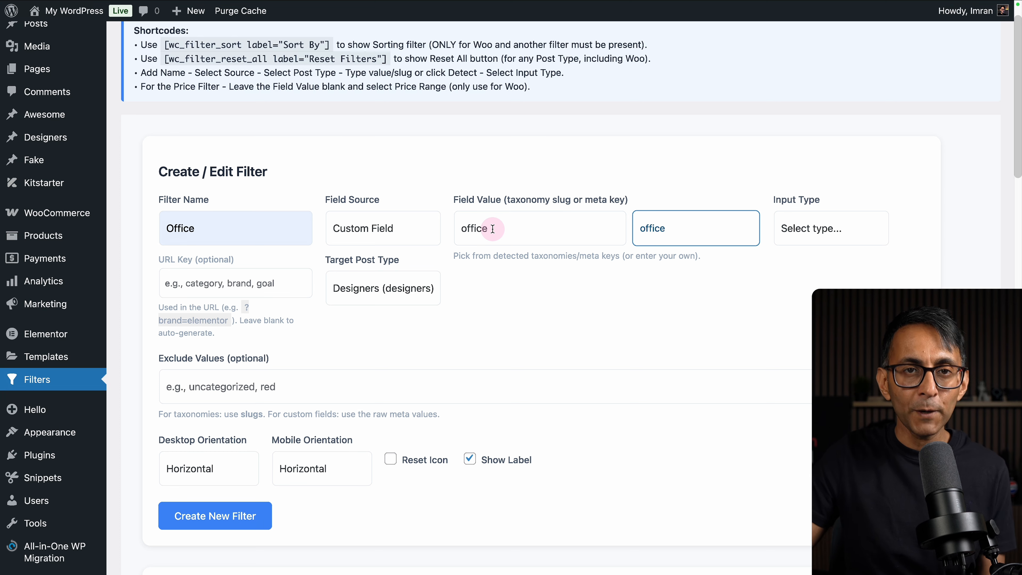
{"action": "left_click", "coordinate": [797, 229]}
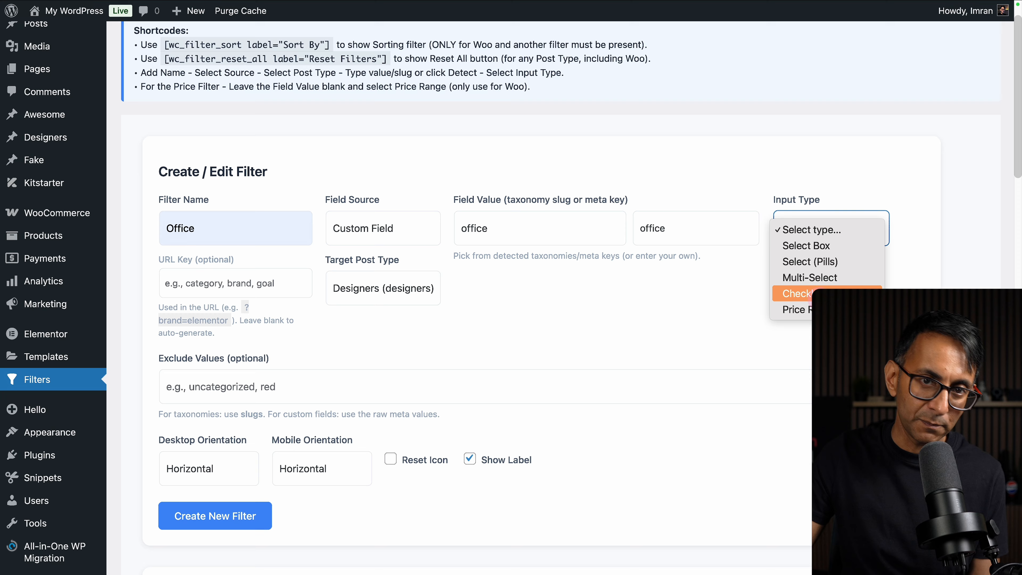
{"action": "left_click", "coordinate": [771, 388]}
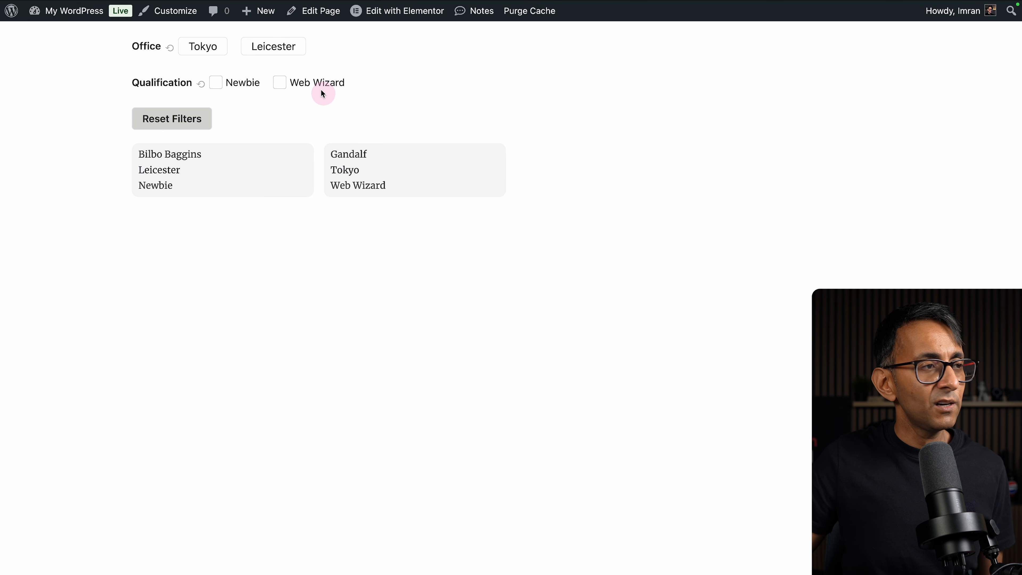
- Test the live page filters with Leicester, Newbie and Web Wizard, resetting the Office filter in between
{"action": "left_click", "coordinate": [283, 46]}
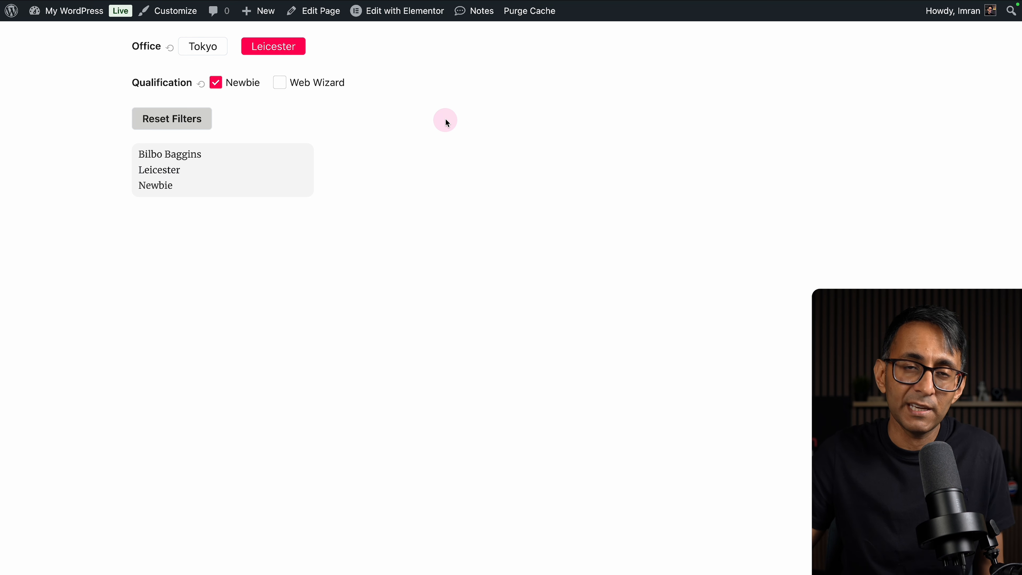
{"action": "left_click", "coordinate": [171, 50]}
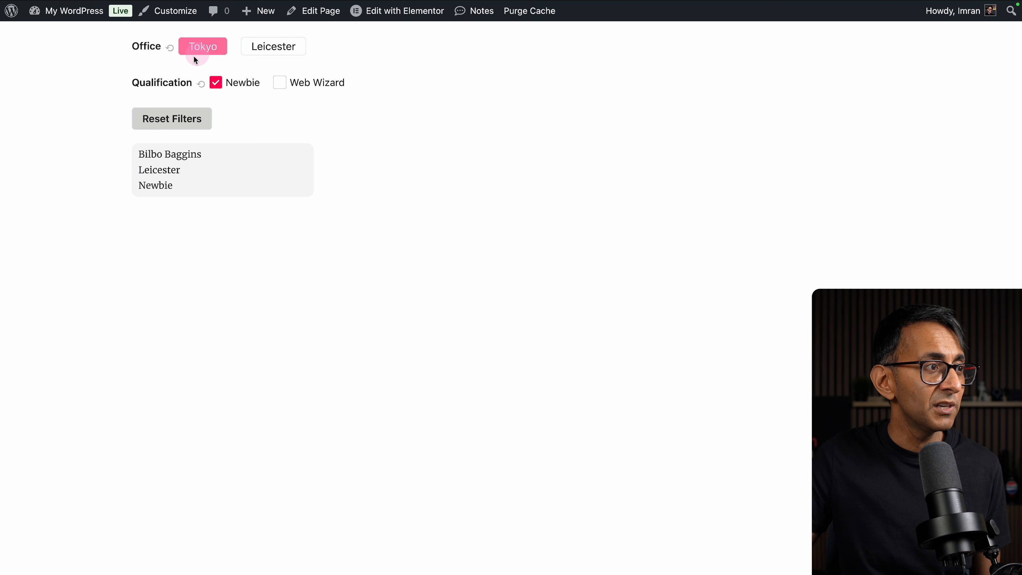
{"action": "left_click", "coordinate": [217, 85]}
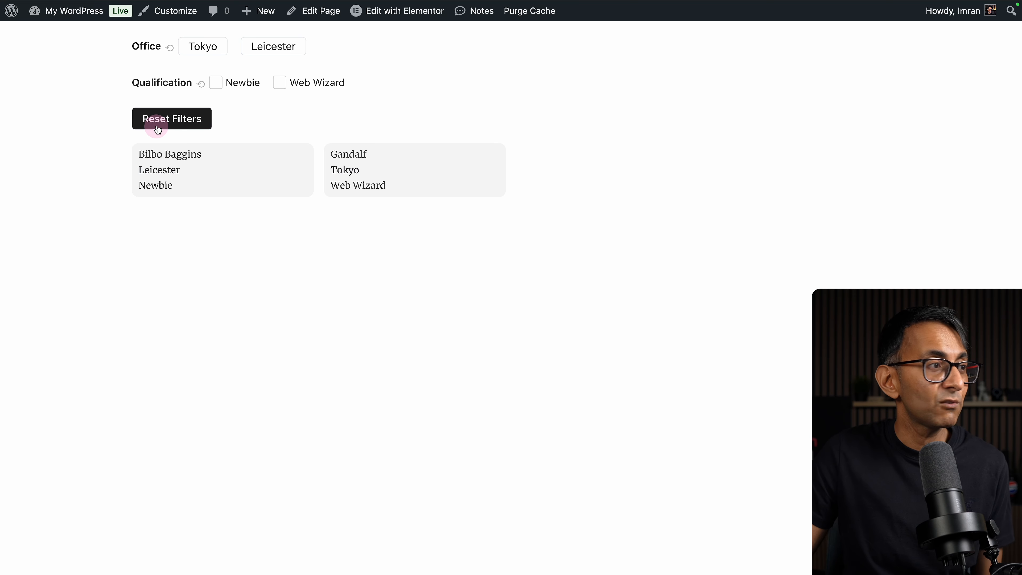
{"action": "left_click", "coordinate": [217, 83]}
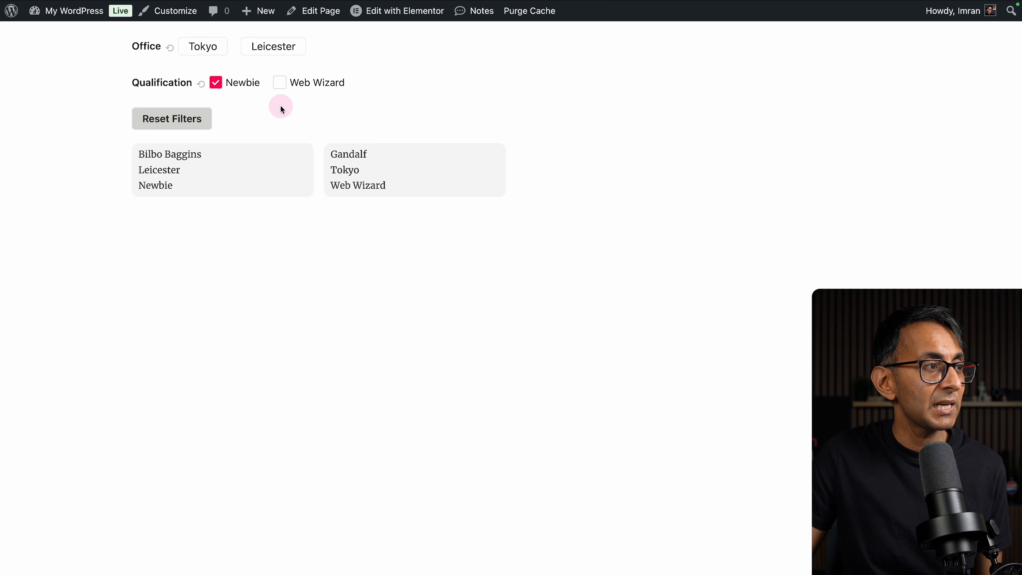
{"action": "left_click", "coordinate": [280, 83]}
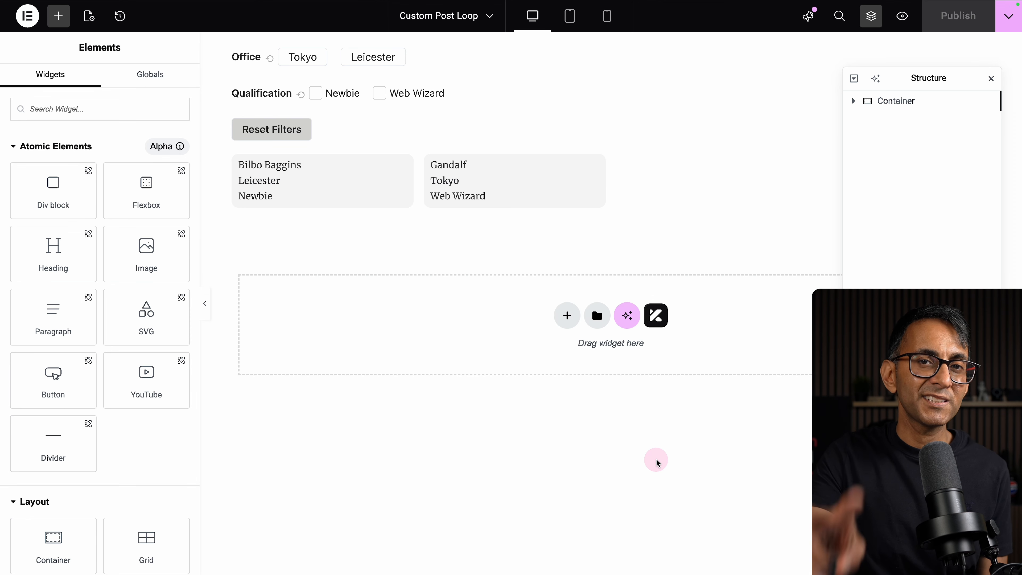
- Open the Query settings of the Loop Grid on the Custom Post Loop page to check its source and query ID
{"action": "left_click", "coordinate": [855, 100]}
{"action": "left_click", "coordinate": [905, 180]}
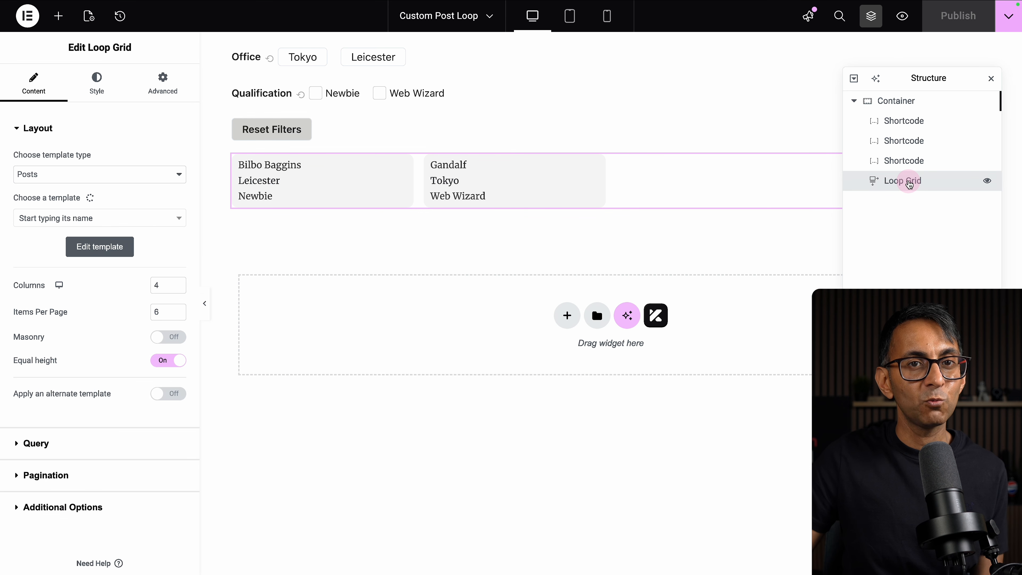
{"action": "left_click", "coordinate": [64, 445]}
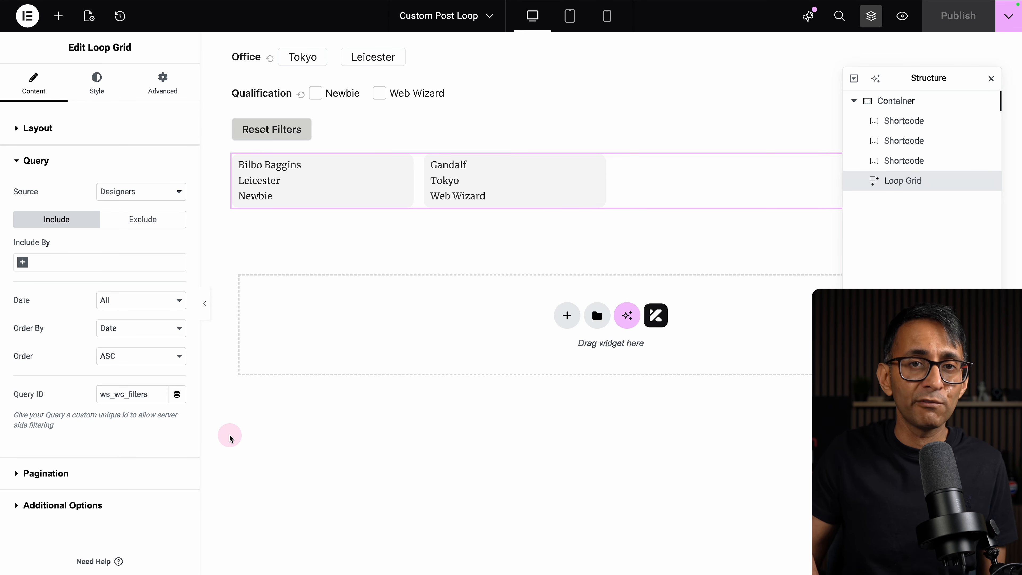
- Open the Custom CSS of the Container holding the filters and widen the editing area
{"action": "left_click", "coordinate": [895, 102]}
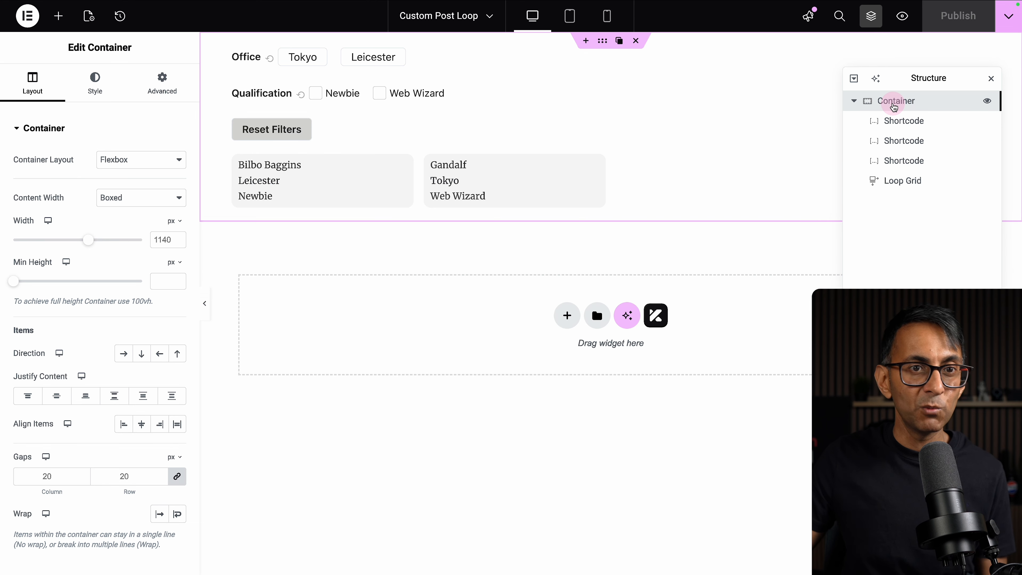
{"action": "left_click", "coordinate": [160, 83]}
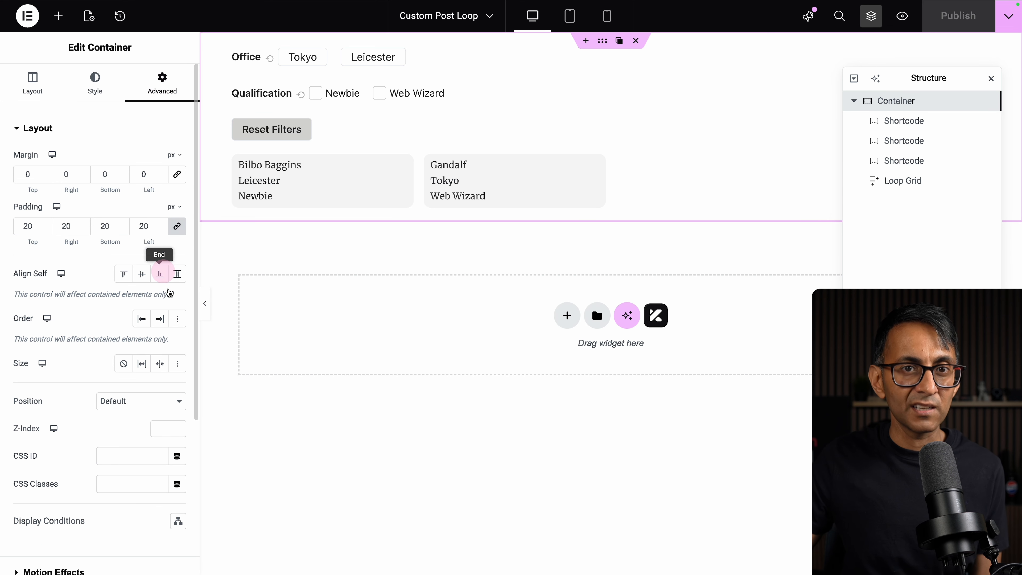
{"action": "scroll", "coordinate": [127, 412], "scroll_direction": "down", "scroll_amount": 5}
{"action": "left_click", "coordinate": [115, 479]}
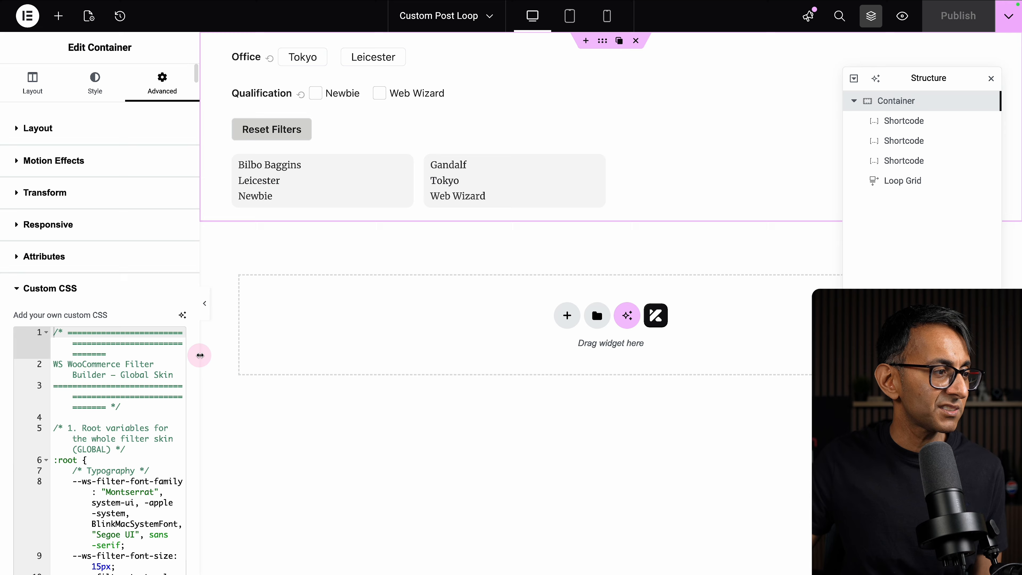
{"action": "left_click_drag", "start_coordinate": [200, 355], "coordinate": [377, 355]}
- Examine the filter skin's root variables and the additional refinement rules in the Container's custom CSS
{"action": "scroll", "coordinate": [224, 393], "scroll_direction": "down", "scroll_amount": 15}
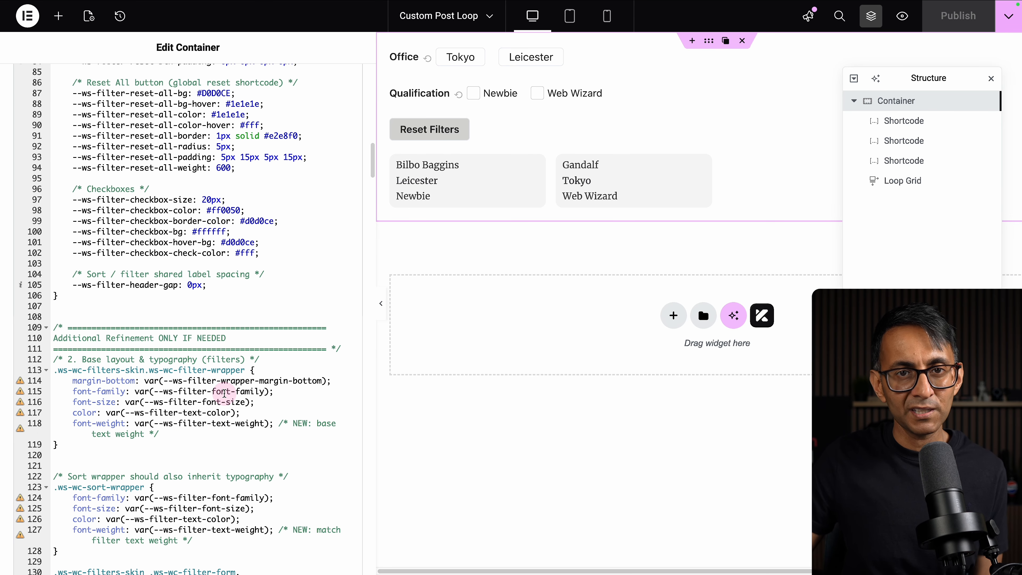
{"action": "scroll", "coordinate": [224, 393], "scroll_direction": "up", "scroll_amount": 3}
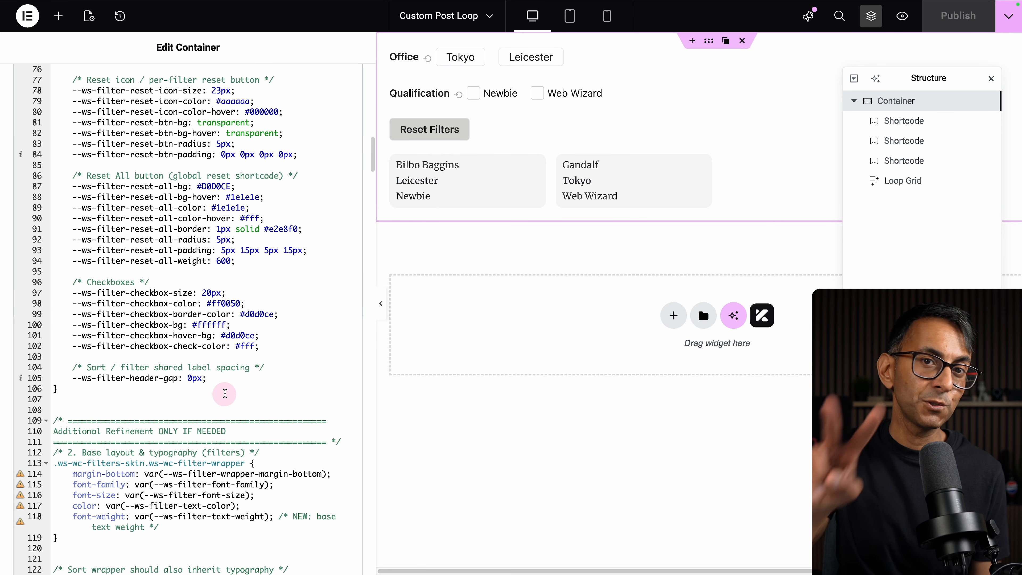
{"action": "scroll", "coordinate": [207, 319], "scroll_direction": "down", "scroll_amount": 5}
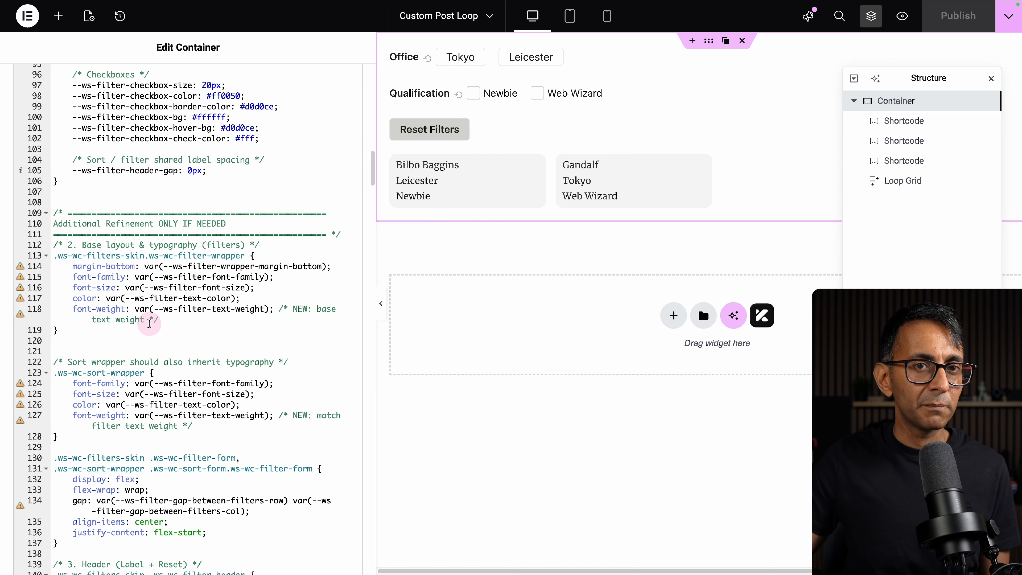
{"action": "scroll", "coordinate": [178, 367], "scroll_direction": "up", "scroll_amount": 4}
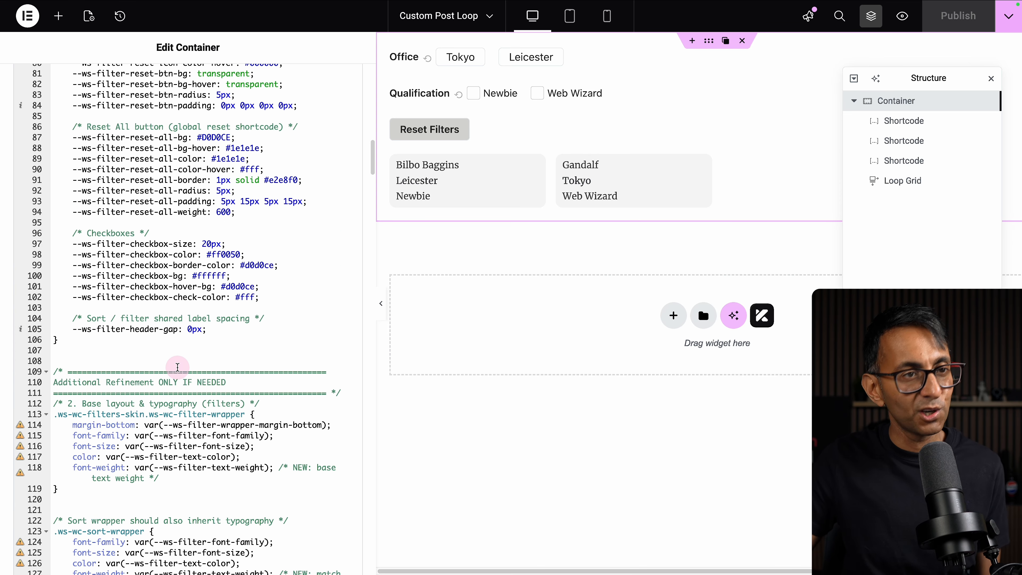
{"action": "scroll", "coordinate": [209, 217], "scroll_direction": "up", "scroll_amount": 10}
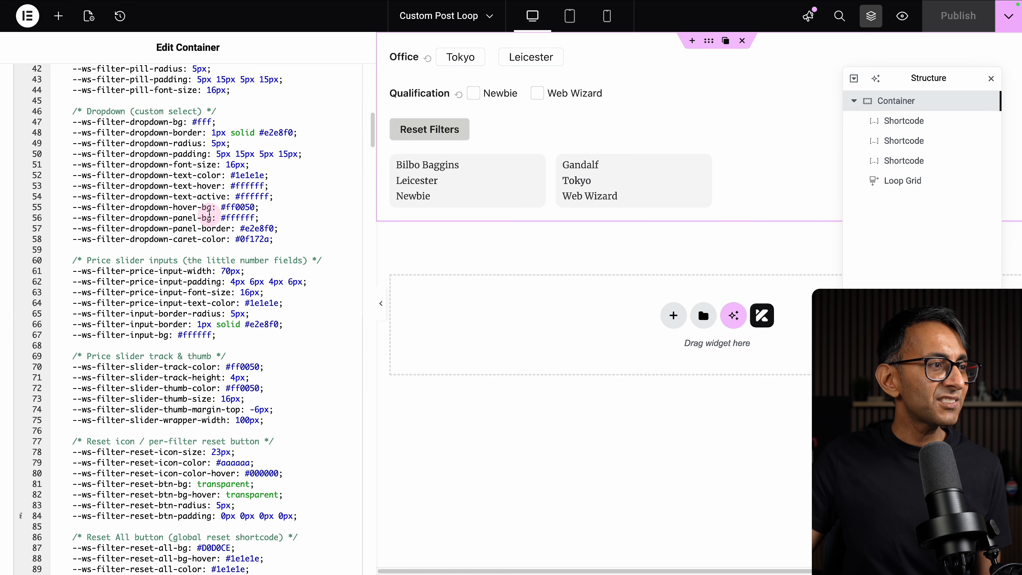
{"action": "scroll", "coordinate": [209, 214], "scroll_direction": "up", "scroll_amount": 10}
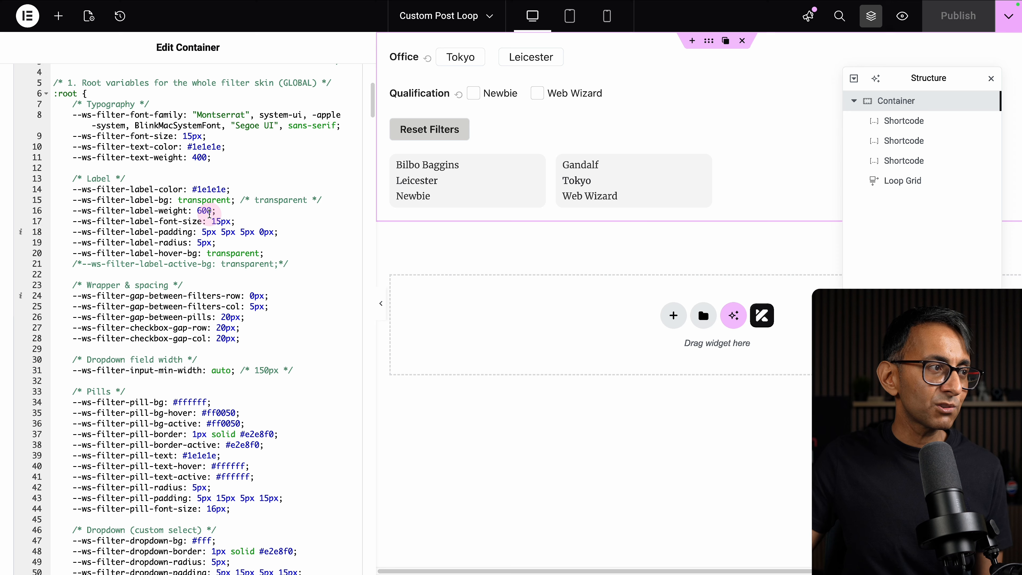
{"action": "scroll", "coordinate": [209, 214], "scroll_direction": "up", "scroll_amount": 3}
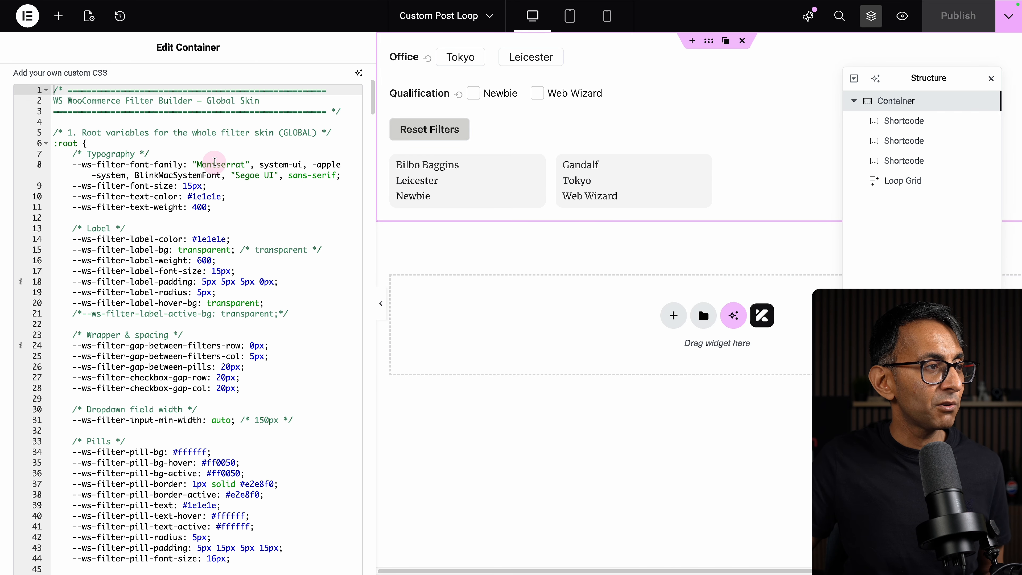
- Try Merriweather as the filter font family, undo it, and try a 25px filter font size in the root variables
{"action": "double_click", "coordinate": [212, 165]}
{"action": "type", "text": "Merriweather"}
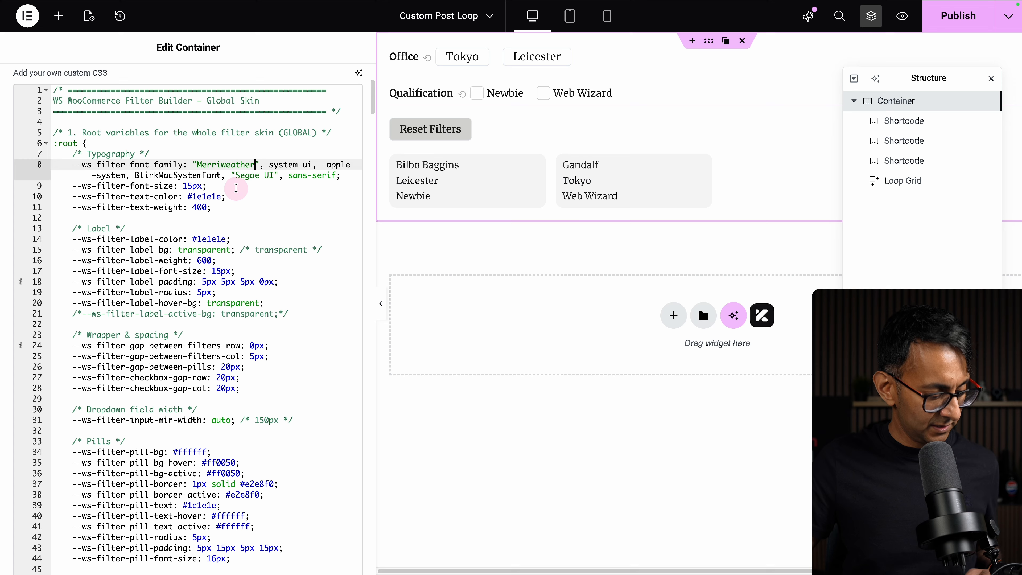
{"action": "key", "text": "ctrl+z"}
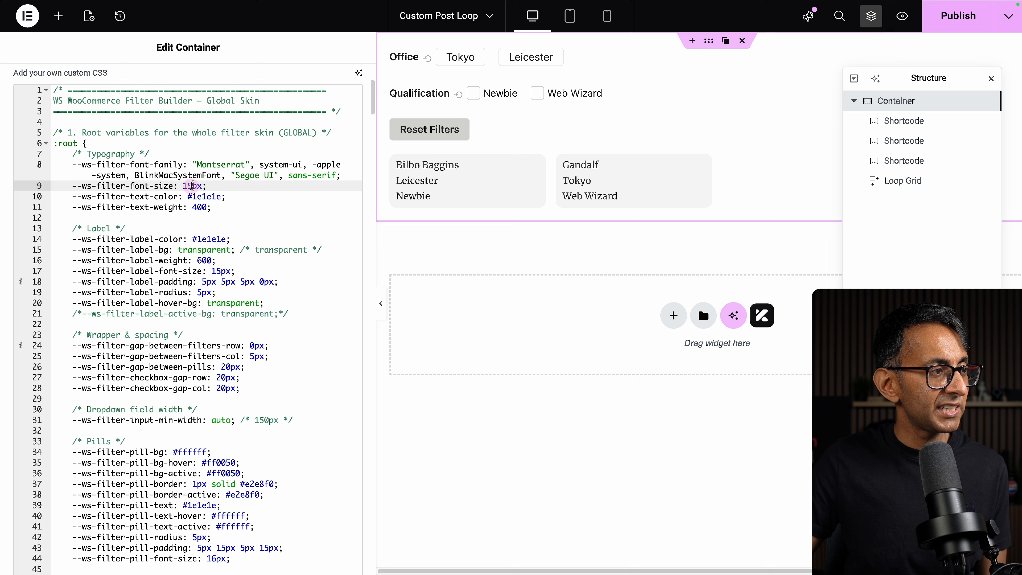
{"action": "key", "text": "BackSpace"}
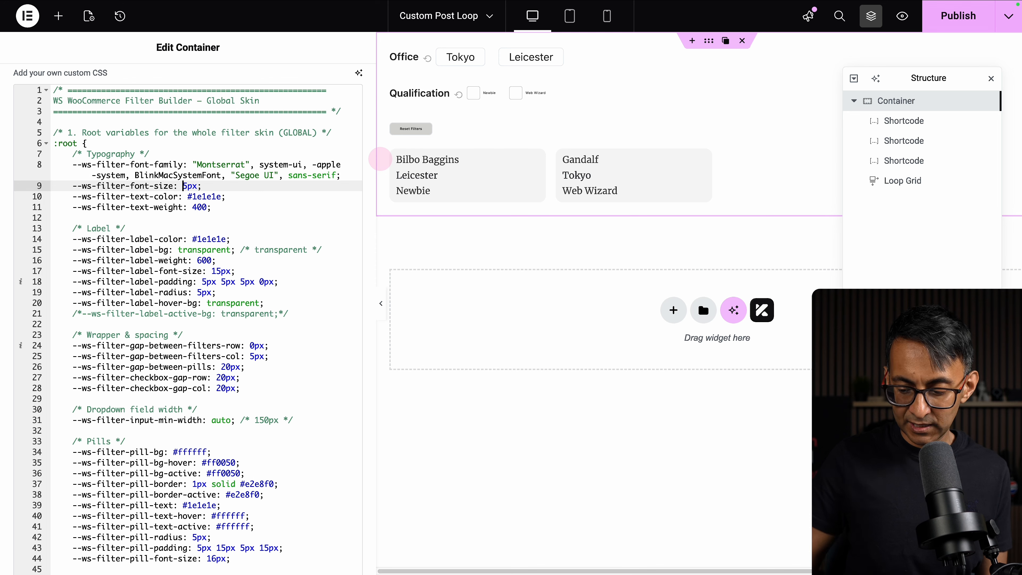
{"action": "type", "text": "2"}
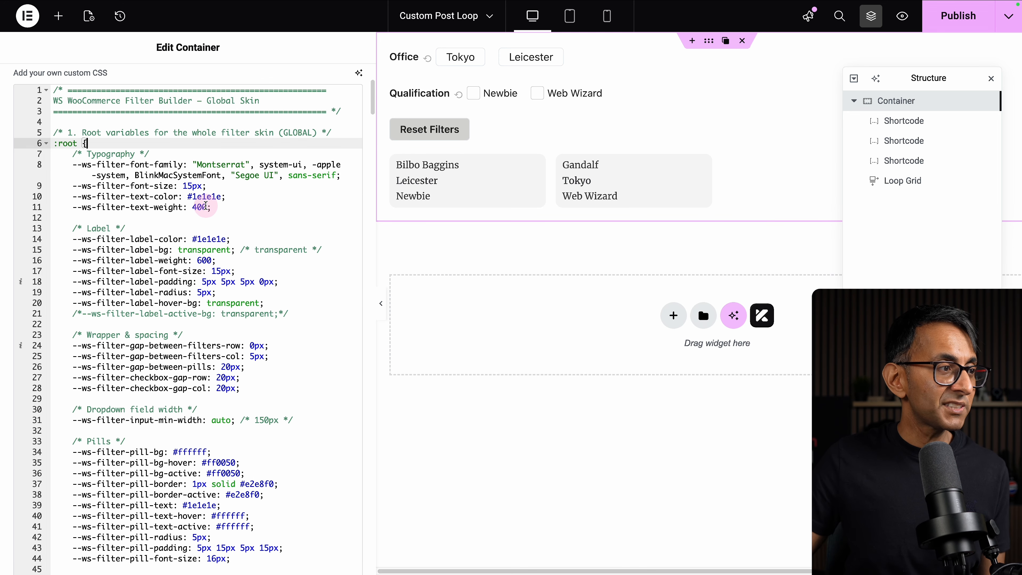
- Try a filter text weight of 800 in the root variables and look over the label and spacing variables
{"action": "left_click", "coordinate": [197, 208]}
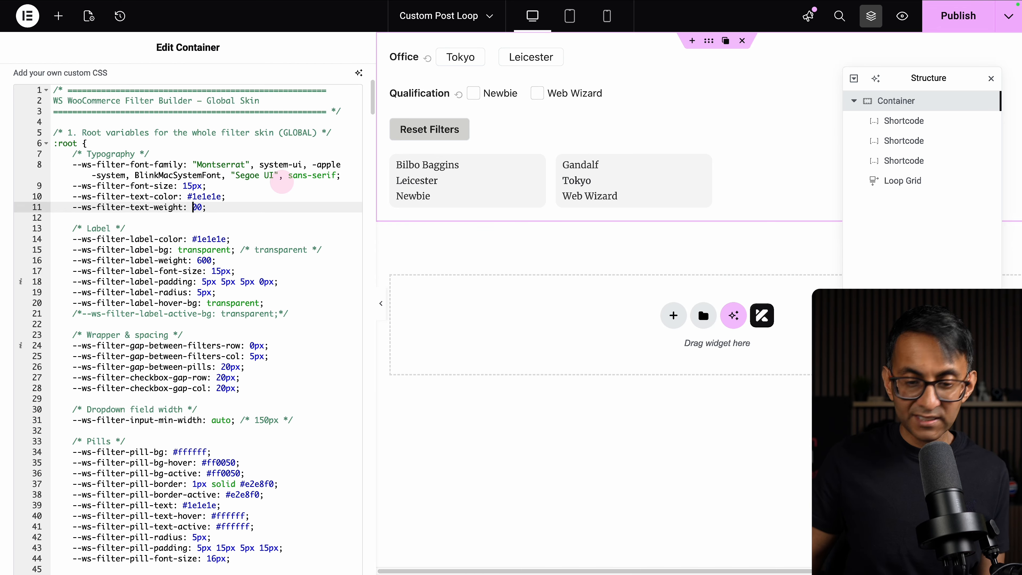
{"action": "type", "text": "8"}
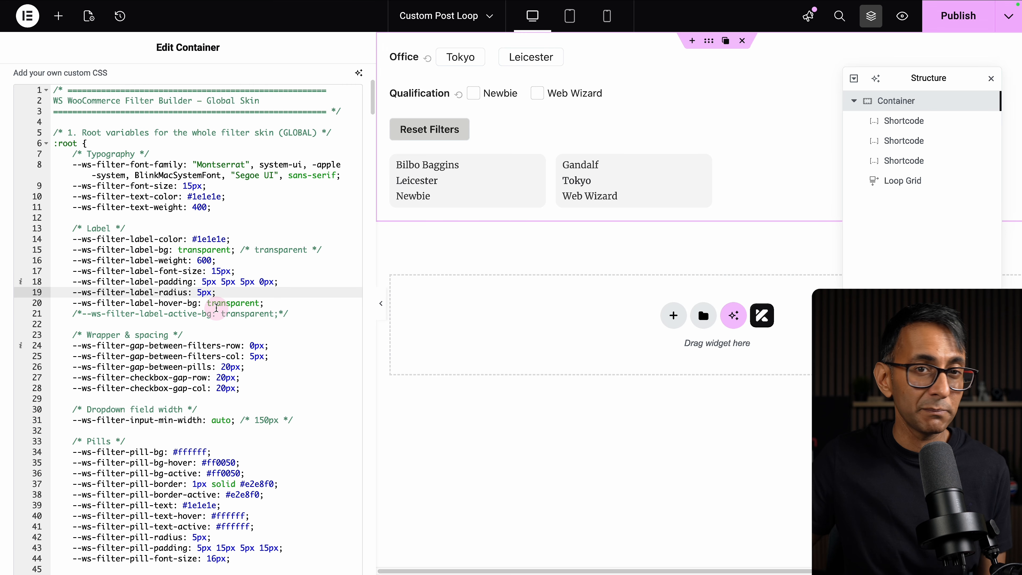
{"action": "scroll", "coordinate": [225, 318], "scroll_direction": "down", "scroll_amount": 2}
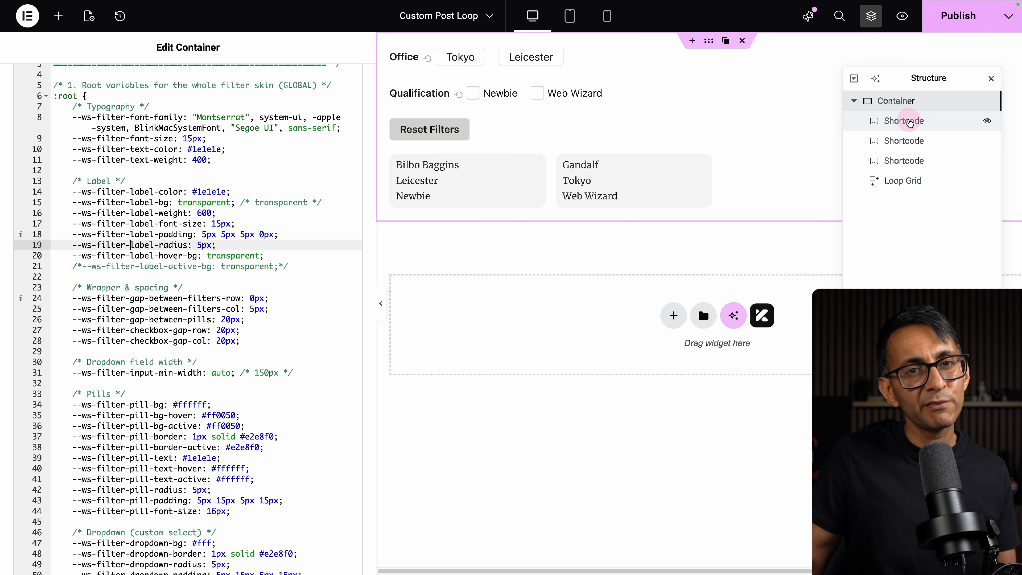
{"action": "scroll", "coordinate": [217, 301], "scroll_direction": "down", "scroll_amount": 2}
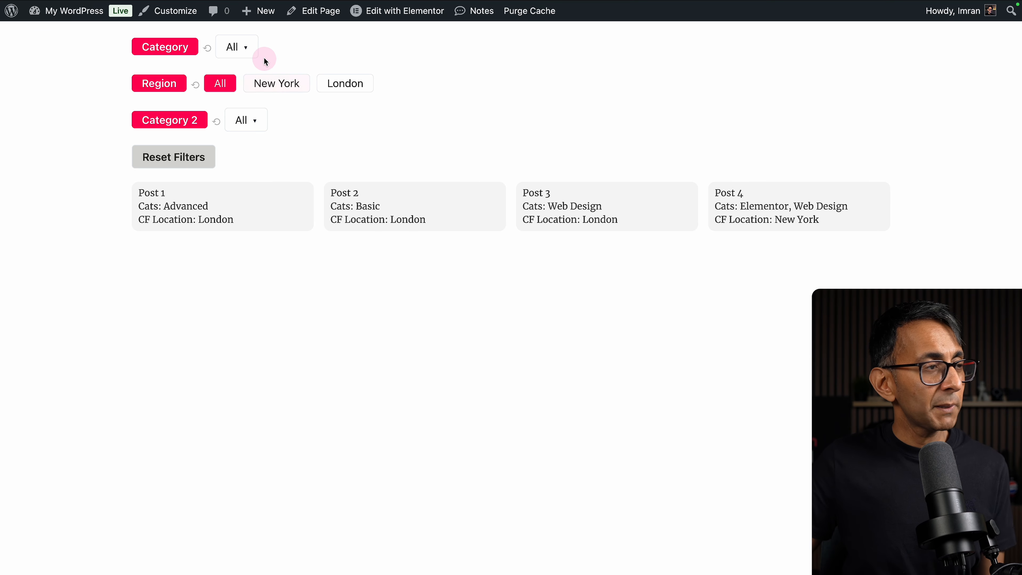
- On the live posts page, test the Category dropdown with Advanced and return it to All
{"action": "left_click", "coordinate": [248, 51]}
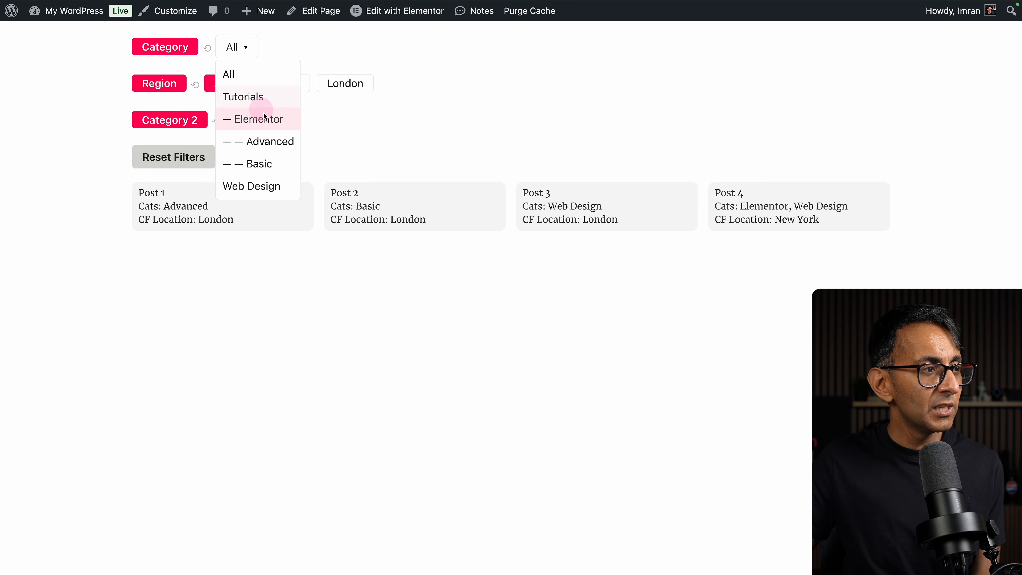
{"action": "left_click", "coordinate": [281, 141]}
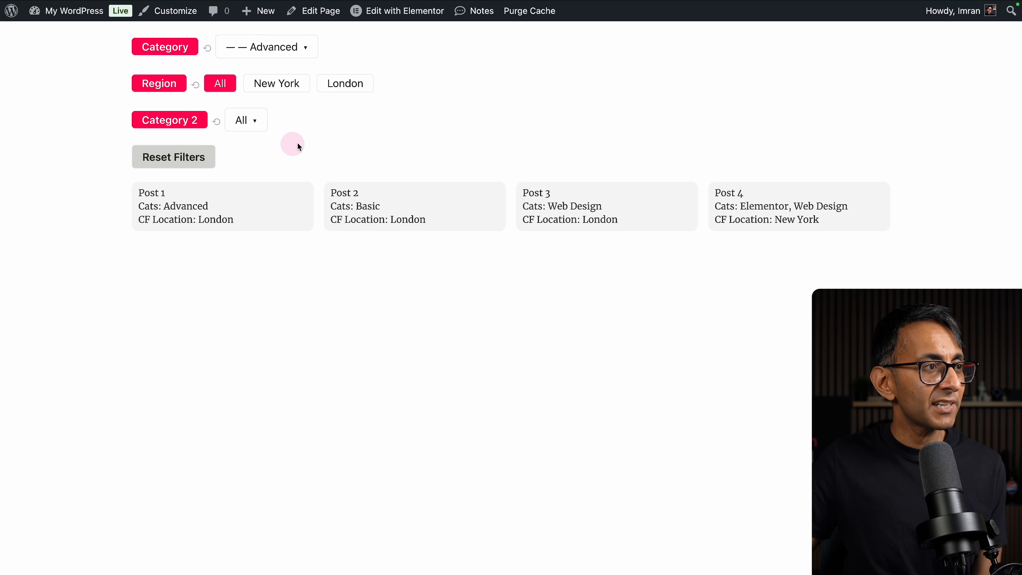
{"action": "left_click", "coordinate": [301, 53]}
{"action": "left_click", "coordinate": [278, 73]}
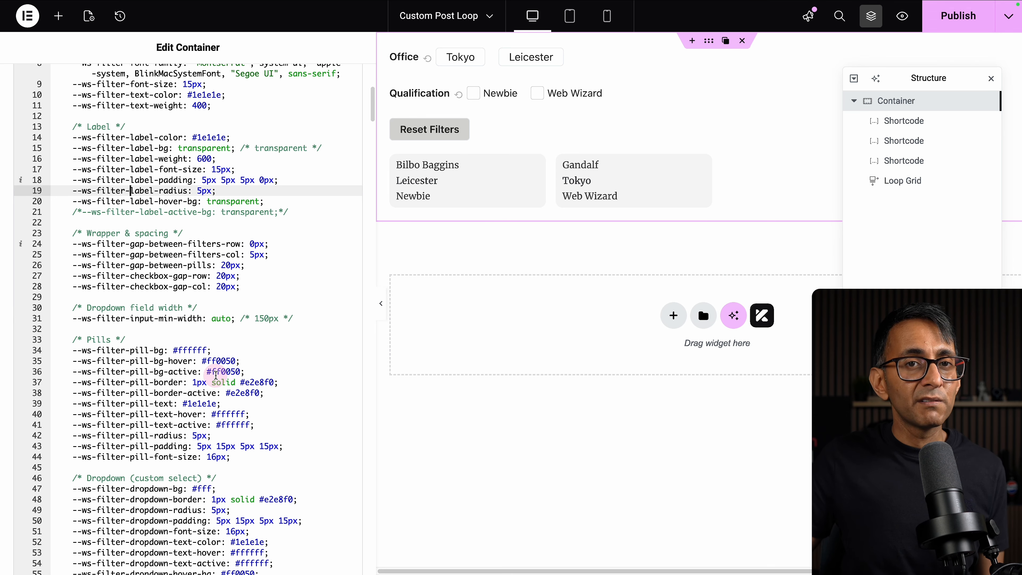
- Examine the pill, dropdown, price slider, reset button and checkbox variables in the Container's custom CSS, and return to its beginning
{"action": "scroll", "coordinate": [217, 375], "scroll_direction": "down", "scroll_amount": 2}
{"action": "scroll", "coordinate": [217, 374], "scroll_direction": "down", "scroll_amount": 5}
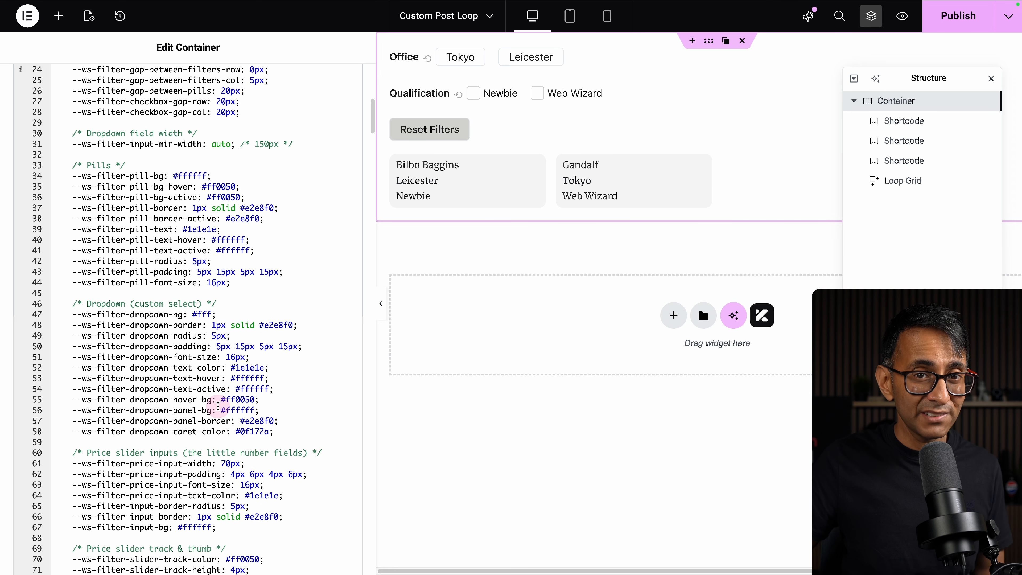
{"action": "scroll", "coordinate": [253, 382], "scroll_direction": "down", "scroll_amount": 1}
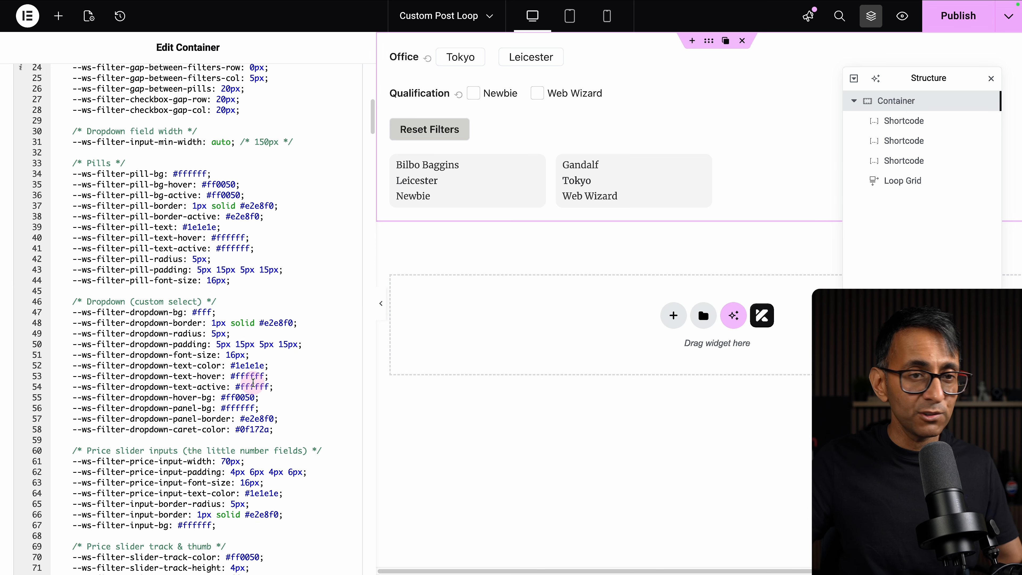
{"action": "scroll", "coordinate": [253, 383], "scroll_direction": "down", "scroll_amount": 6}
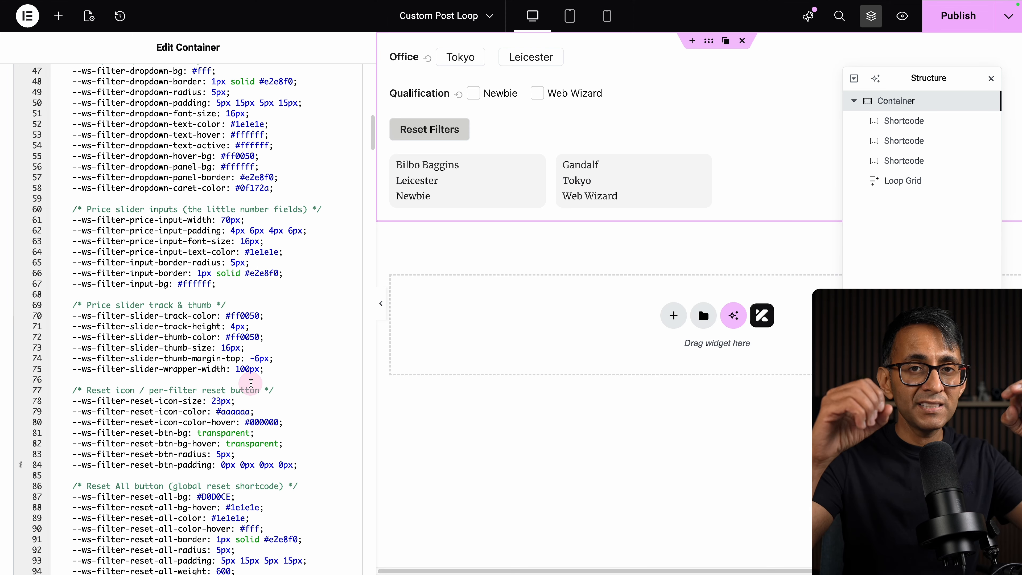
{"action": "scroll", "coordinate": [251, 382], "scroll_direction": "down", "scroll_amount": 8}
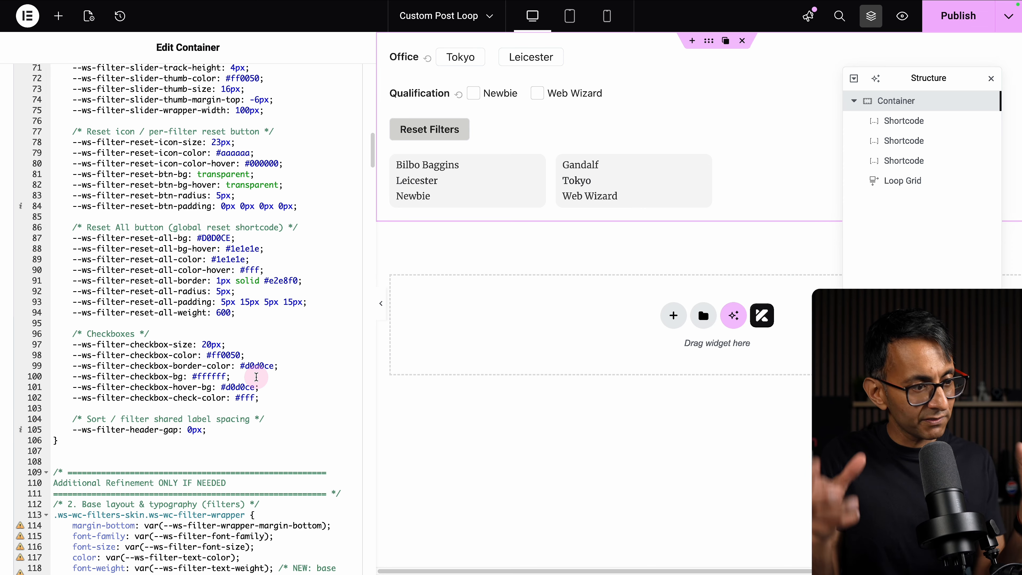
{"action": "scroll", "coordinate": [256, 377], "scroll_direction": "up", "scroll_amount": 20}
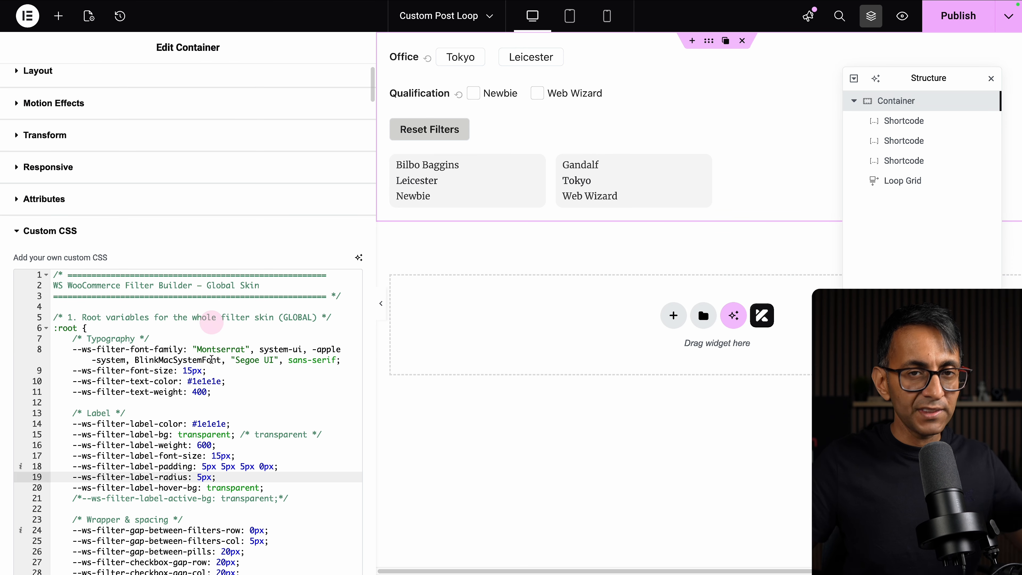
{"action": "scroll", "coordinate": [218, 363], "scroll_direction": "down", "scroll_amount": 3}
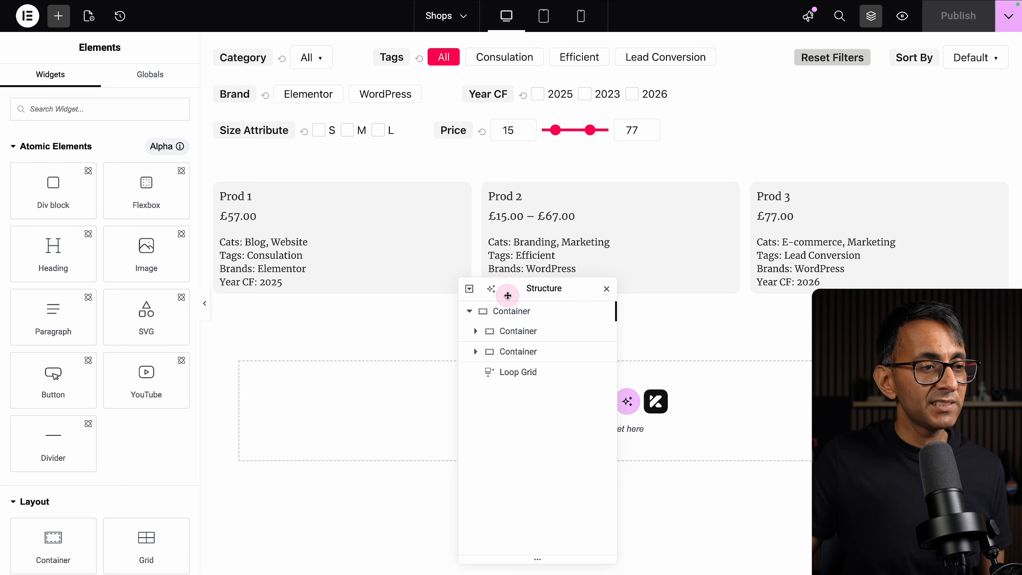
- Expand both nested Containers on the Shops page and inspect the Reset Filters and Sort By shortcodes
{"action": "left_click", "coordinate": [517, 331]}
{"action": "left_click", "coordinate": [522, 353]}
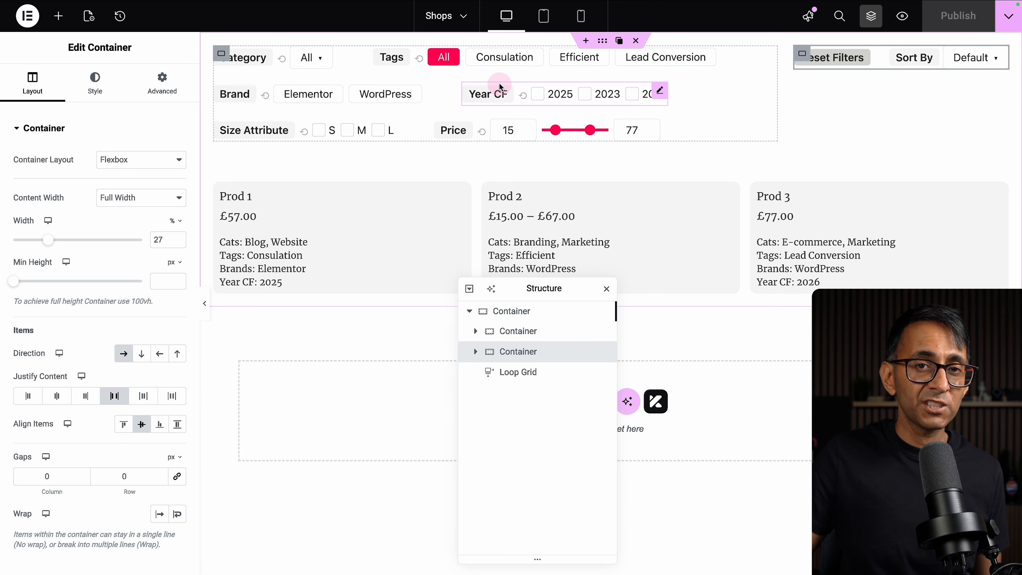
{"action": "left_click", "coordinate": [485, 332]}
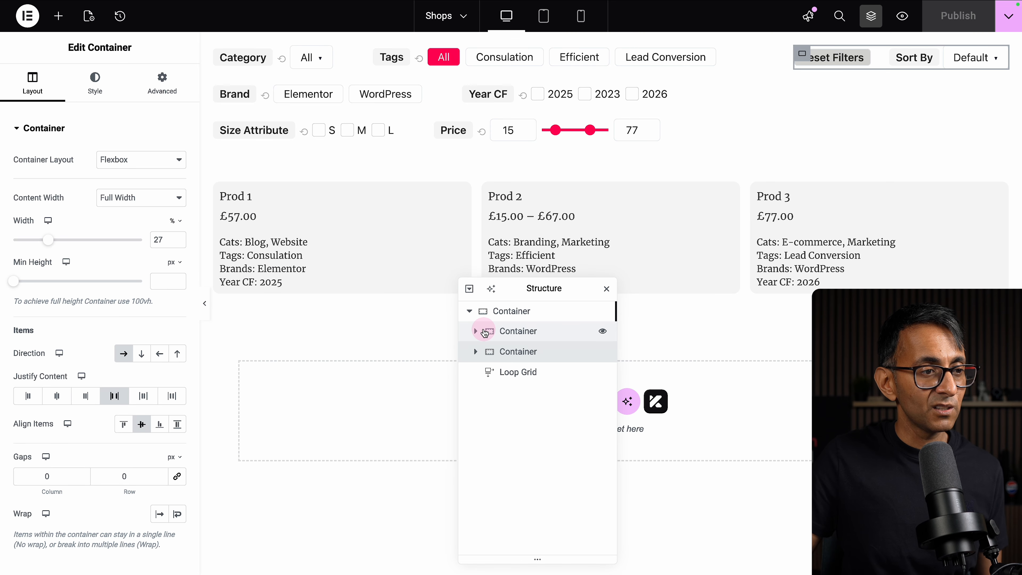
{"action": "left_click", "coordinate": [475, 471]}
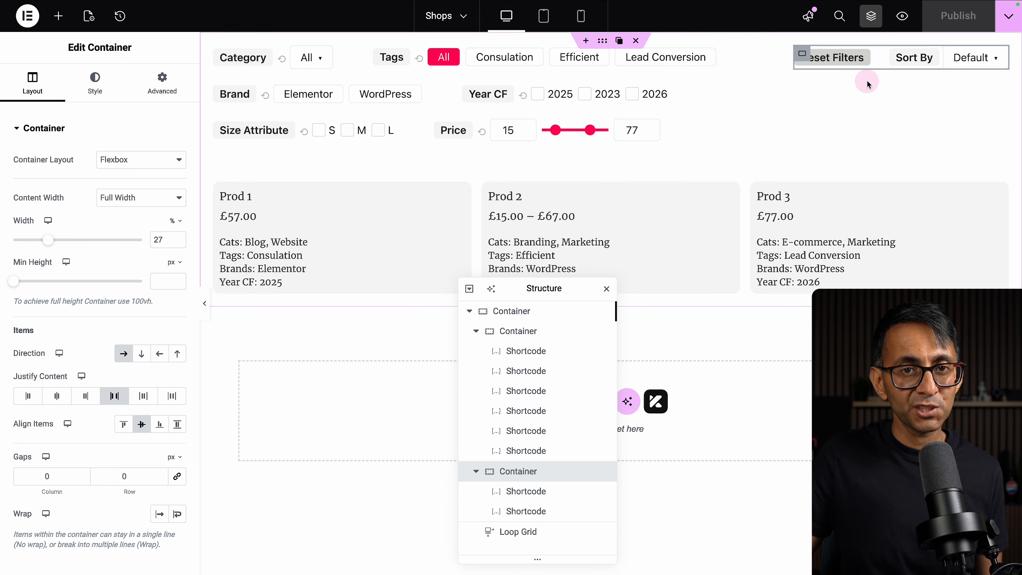
{"action": "left_click", "coordinate": [553, 492]}
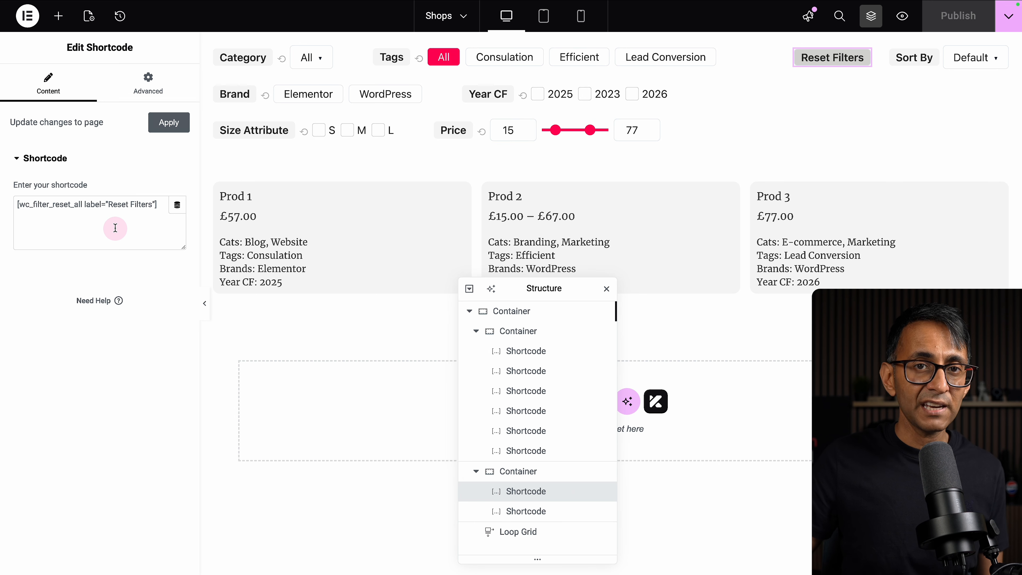
{"action": "left_click", "coordinate": [537, 512]}
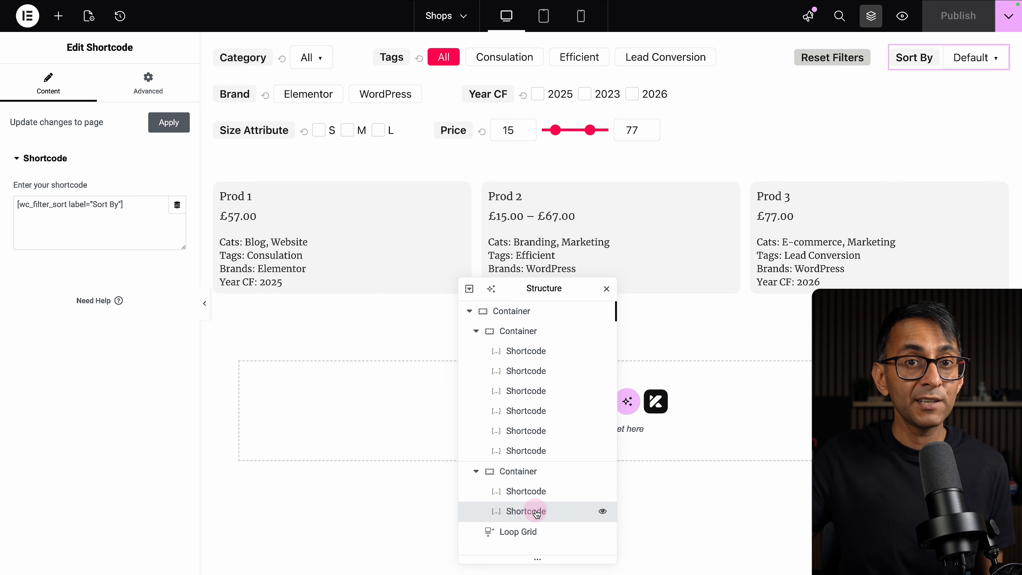